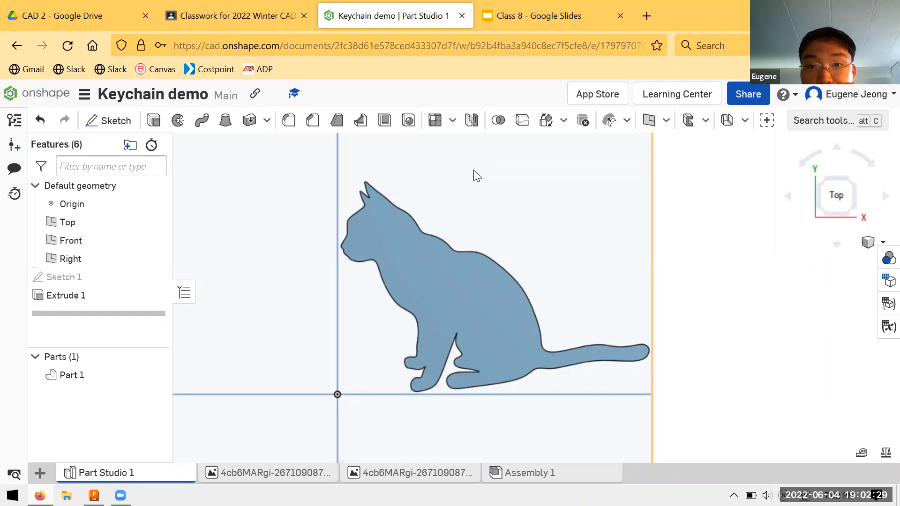
{"action": "right_click_drag", "start_coordinate": [475, 180], "coordinate": [701, 226]}
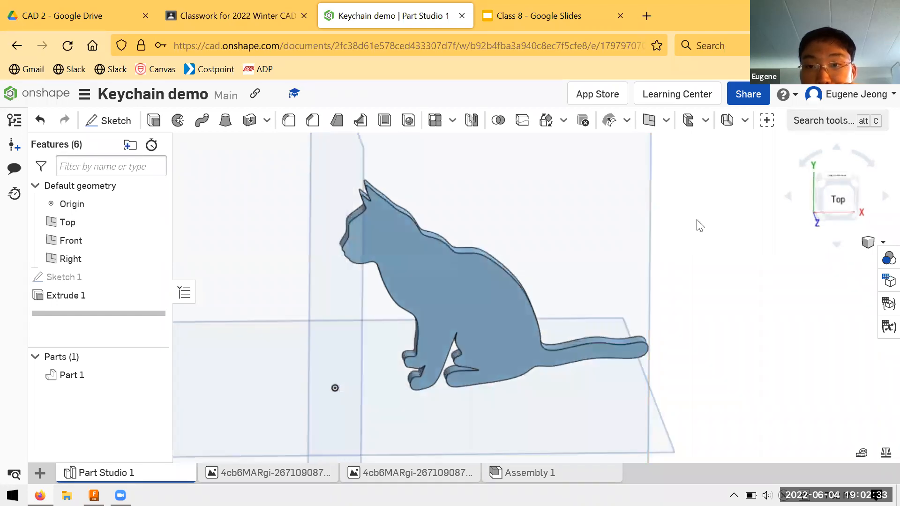
{"action": "left_click", "coordinate": [284, 7]}
{"action": "left_click", "coordinate": [334, 8]}
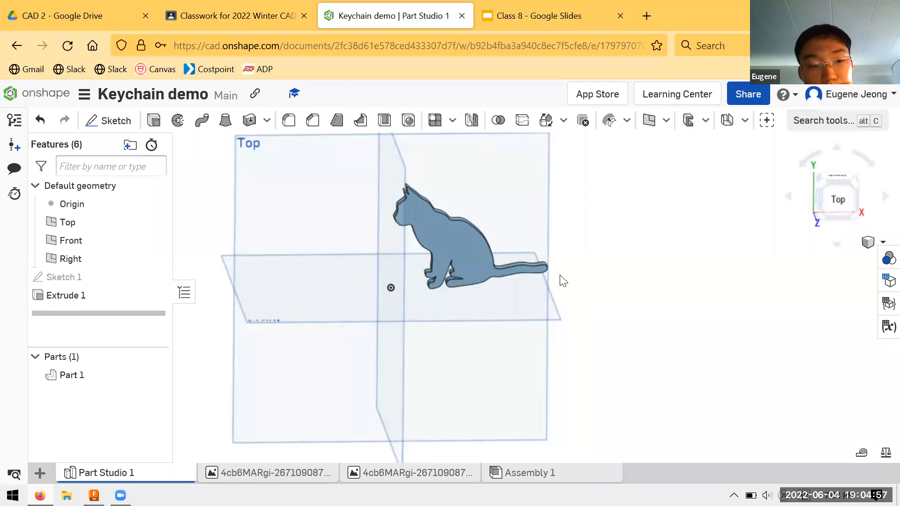
{"action": "mouse_move", "coordinate": [576, 256]}
{"action": "right_mouse_down"}
{"action": "mouse_move", "coordinate": [567, 255]}
{"action": "mouse_move", "coordinate": [567, 264]}
{"action": "right_mouse_up"}
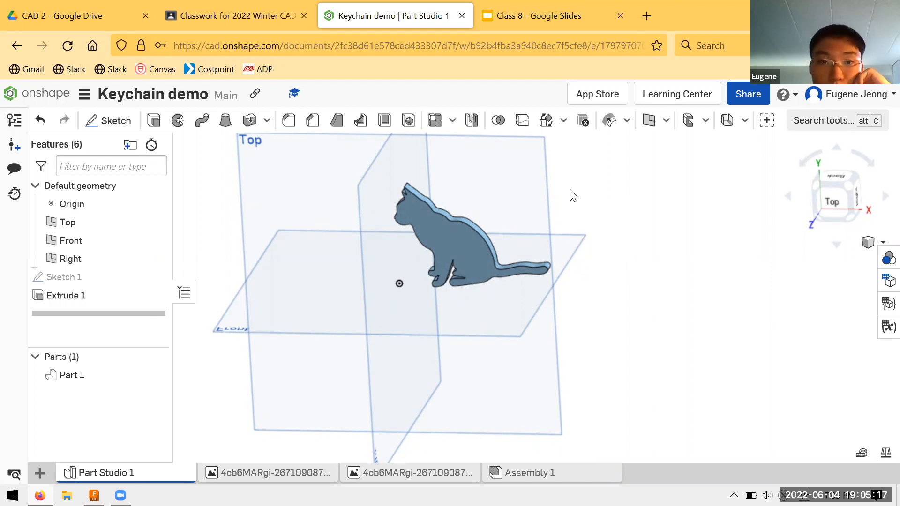
Step: Search the web for "autodesk student account" in a new browser tab and open the Autodesk Education & Student Access result
{"action": "left_click", "coordinate": [646, 15]}
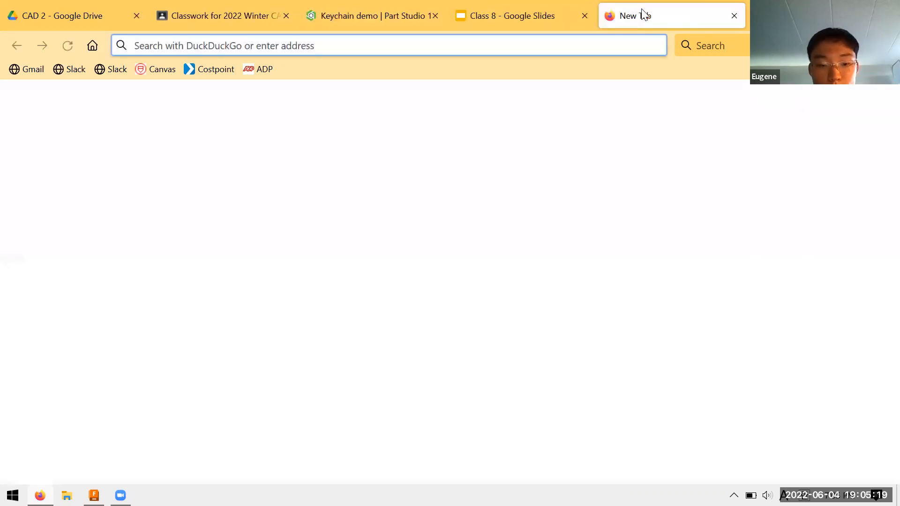
{"action": "type", "text": "autodesk stu"}
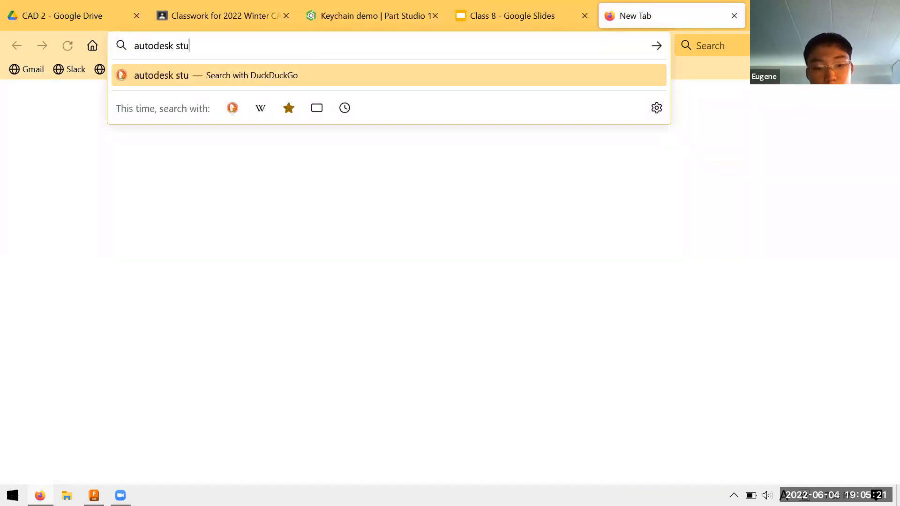
{"action": "type", "text": "dent a"}
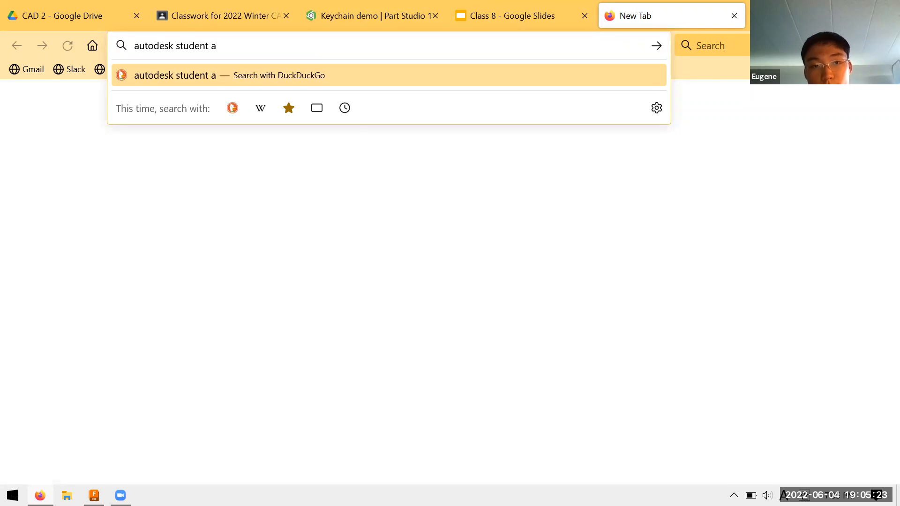
{"action": "type", "text": "ccount"}
{"action": "key", "text": "Return"}
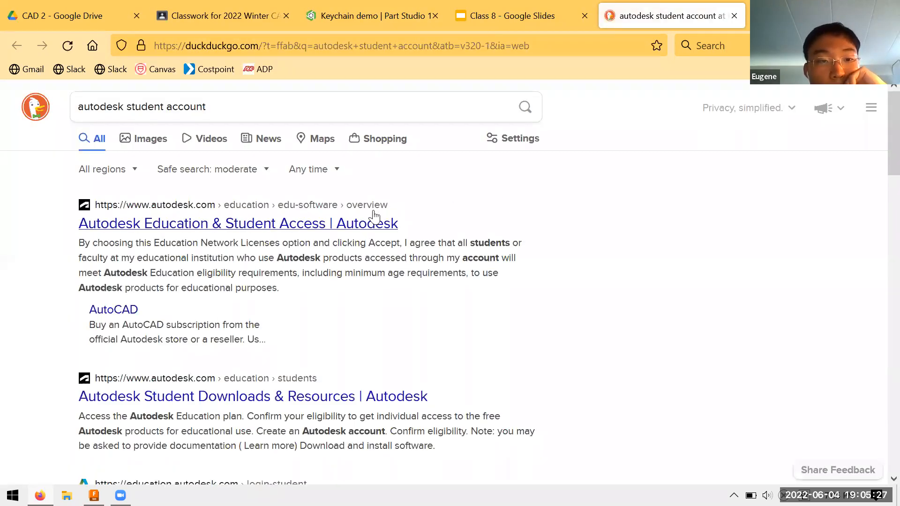
{"action": "left_click", "coordinate": [374, 224]}
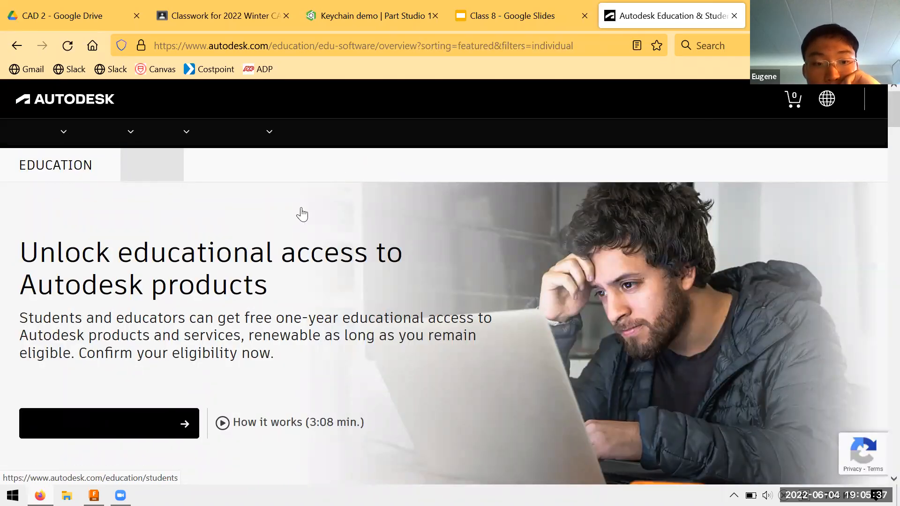
Step: Look through the Autodesk education pages for the student steps to access the Autodesk Education plan
{"action": "scroll", "coordinate": [286, 234], "scroll_direction": "down", "scroll_amount": 2}
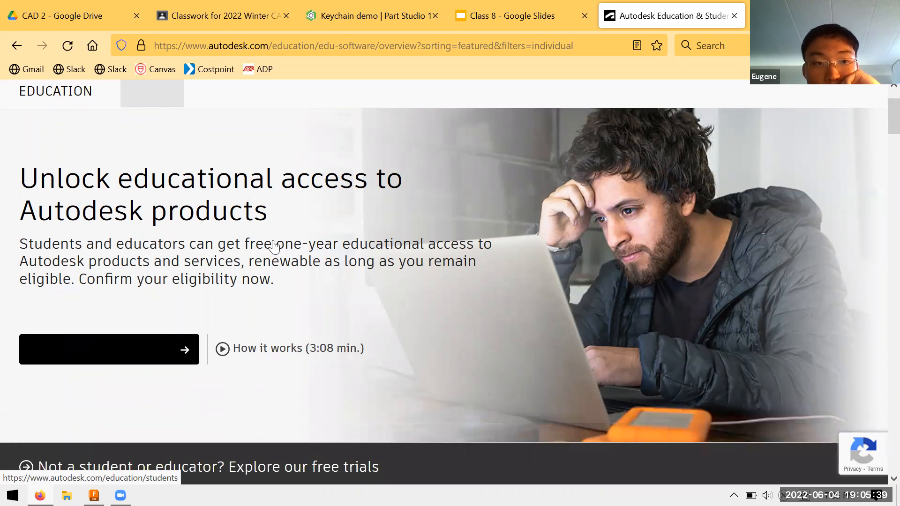
{"action": "scroll", "coordinate": [263, 253], "scroll_direction": "down", "scroll_amount": 3}
{"action": "scroll", "coordinate": [255, 259], "scroll_direction": "down", "scroll_amount": 4}
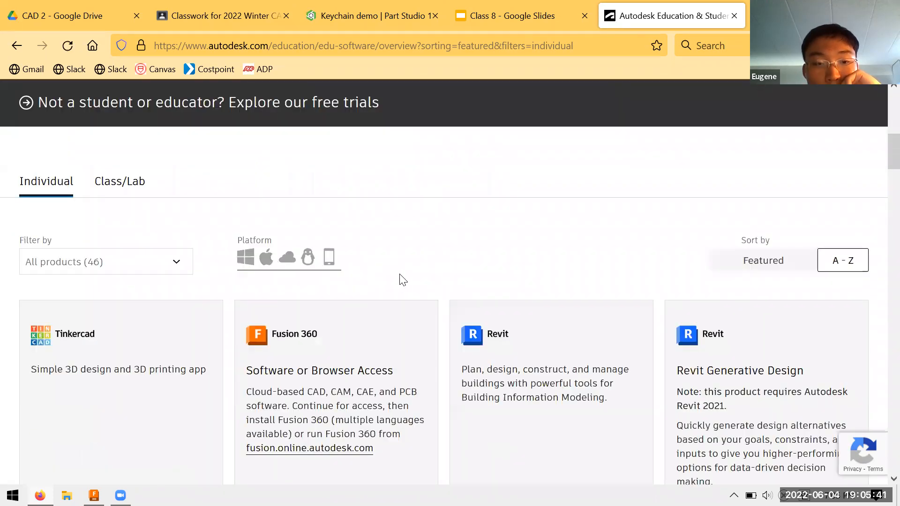
{"action": "scroll", "coordinate": [403, 279], "scroll_direction": "up", "scroll_amount": 15}
{"action": "scroll", "coordinate": [251, 282], "scroll_direction": "down", "scroll_amount": 5}
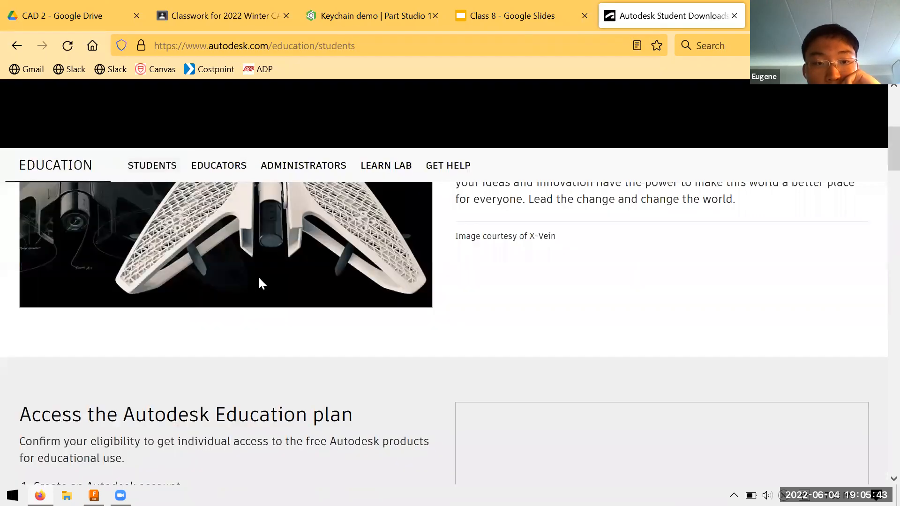
{"action": "scroll", "coordinate": [257, 276], "scroll_direction": "up", "scroll_amount": 5}
{"action": "scroll", "coordinate": [265, 280], "scroll_direction": "down", "scroll_amount": 7}
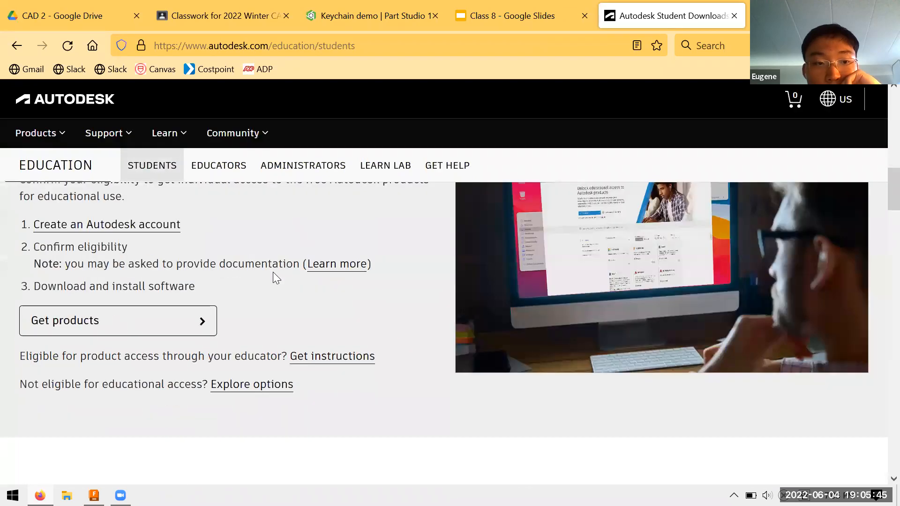
{"action": "scroll", "coordinate": [276, 278], "scroll_direction": "up", "scroll_amount": 4}
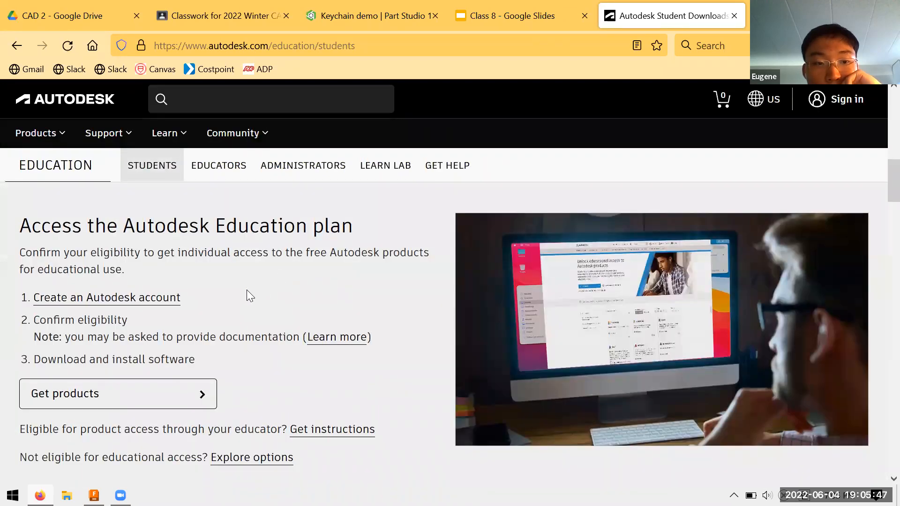
Step: Open the details on eligibility documentation and follow the link about qualified educational institutions
{"action": "left_click", "coordinate": [328, 339]}
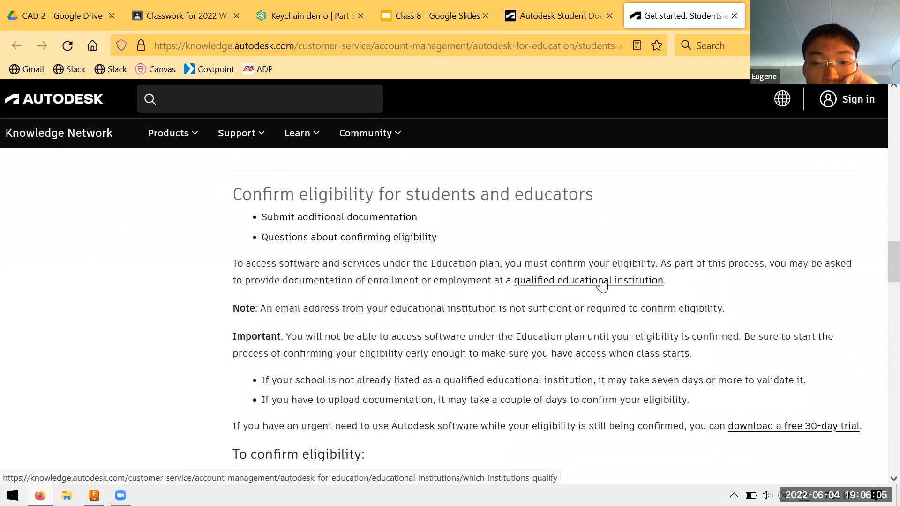
{"action": "left_click", "coordinate": [602, 281]}
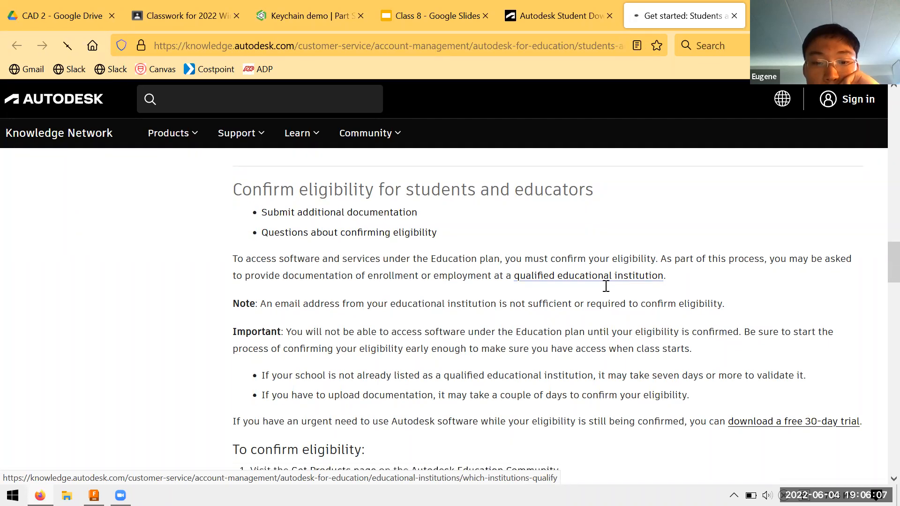
{"action": "scroll", "coordinate": [605, 285], "scroll_direction": "down", "scroll_amount": 4}
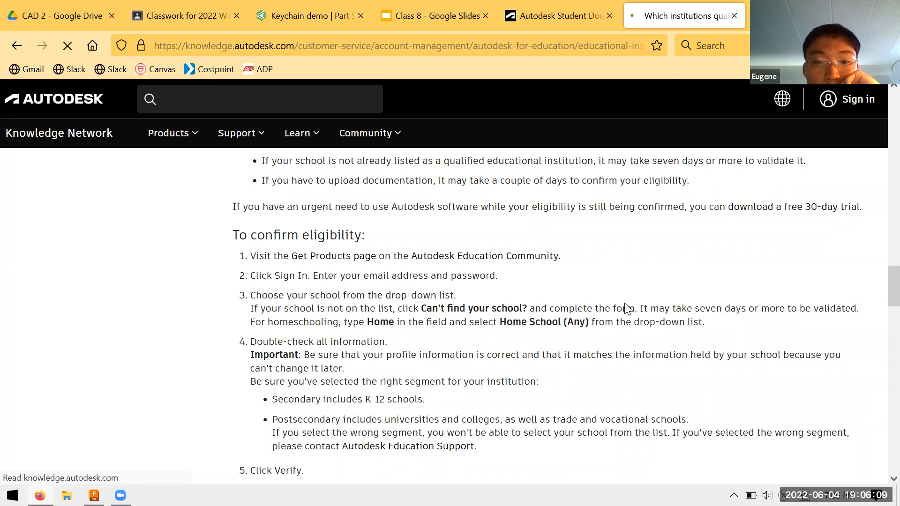
Step: Read which institutions and organizations do and do not qualify for Autodesk educational access
{"action": "scroll", "coordinate": [624, 304], "scroll_direction": "down", "scroll_amount": 5}
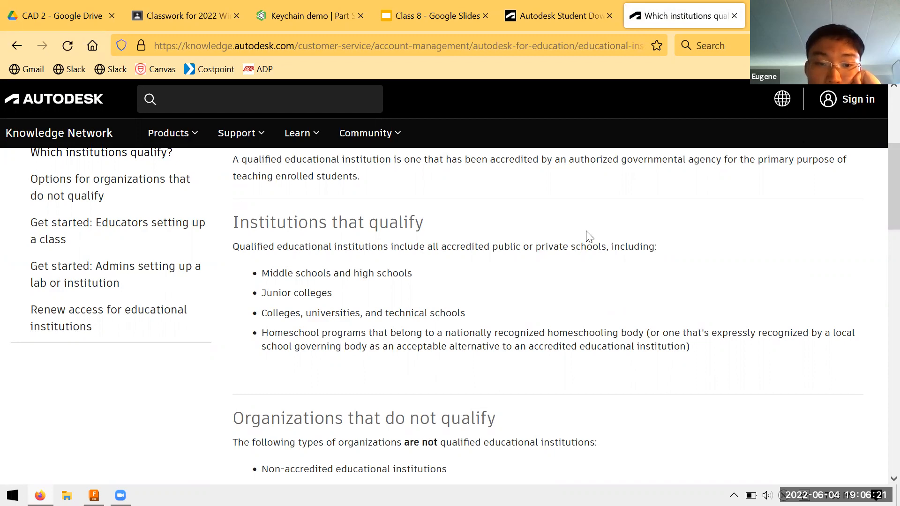
{"action": "scroll", "coordinate": [619, 246], "scroll_direction": "down", "scroll_amount": 3}
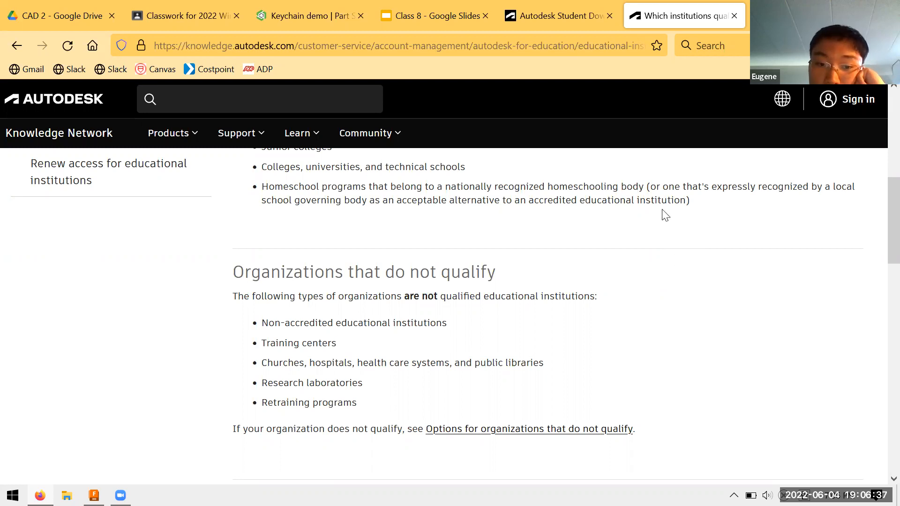
{"action": "scroll", "coordinate": [665, 215], "scroll_direction": "down", "scroll_amount": 3}
{"action": "scroll", "coordinate": [668, 214], "scroll_direction": "up", "scroll_amount": 4}
{"action": "scroll", "coordinate": [668, 215], "scroll_direction": "up", "scroll_amount": 7}
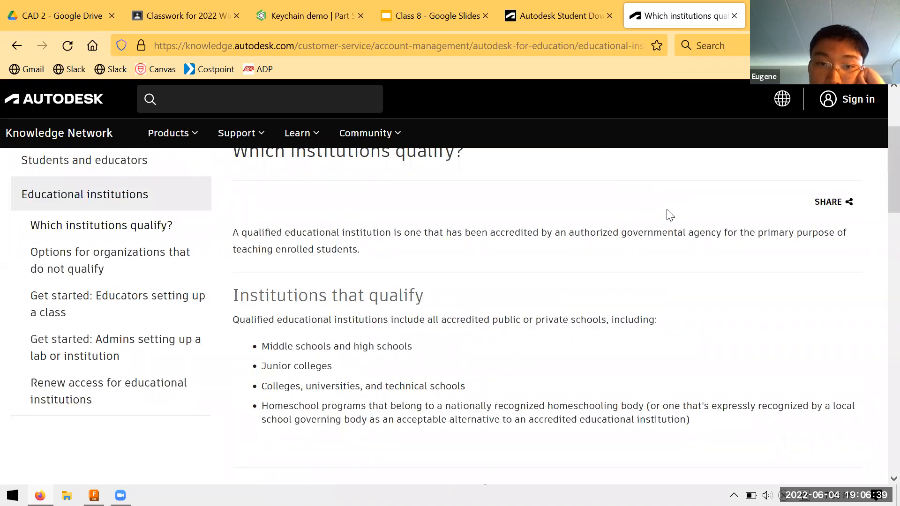
{"action": "scroll", "coordinate": [656, 210], "scroll_direction": "down", "scroll_amount": 3}
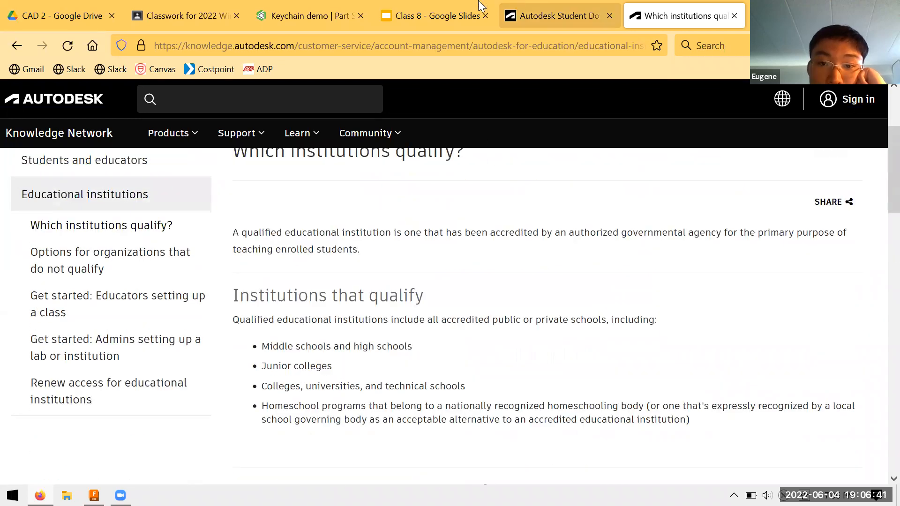
Step: Return to the Autodesk educational access overview and look over the products offered to individuals
{"action": "left_click", "coordinate": [515, 6]}
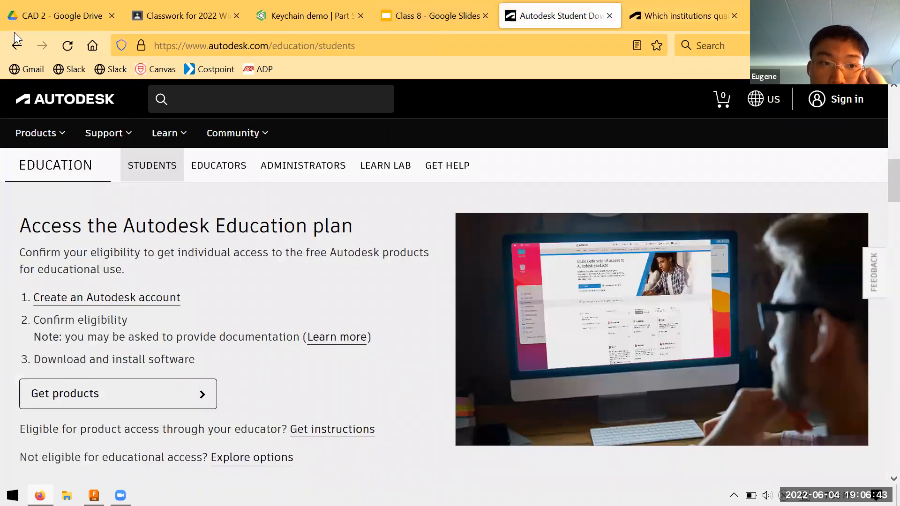
{"action": "left_click", "coordinate": [16, 46]}
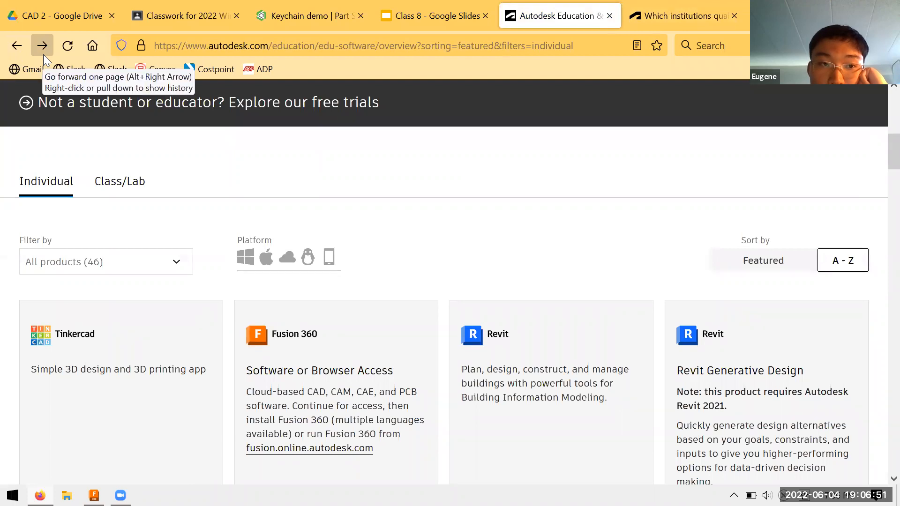
{"action": "scroll", "coordinate": [198, 182], "scroll_direction": "up", "scroll_amount": 5}
{"action": "scroll", "coordinate": [198, 179], "scroll_direction": "up", "scroll_amount": 1}
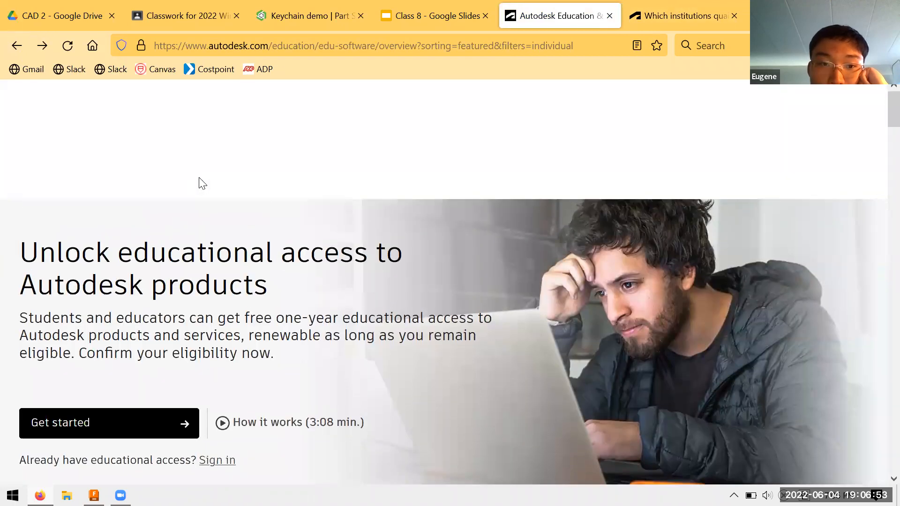
{"action": "key", "text": "alt+Left"}
{"action": "left_click", "coordinate": [45, 52]}
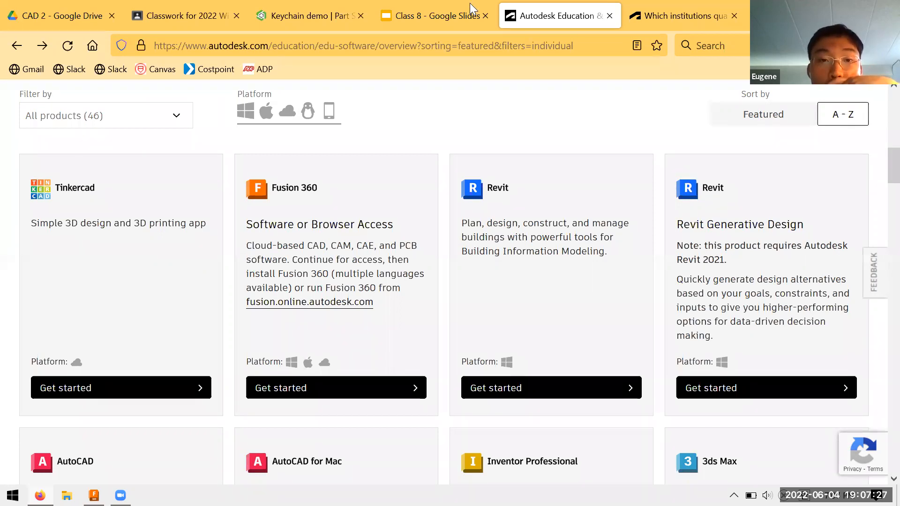
Step: Switch to the Class 8 presentation in Google Slides, showing the Project 3 - Key Chain slide
{"action": "key", "text": "ctrl+shift+Tab"}
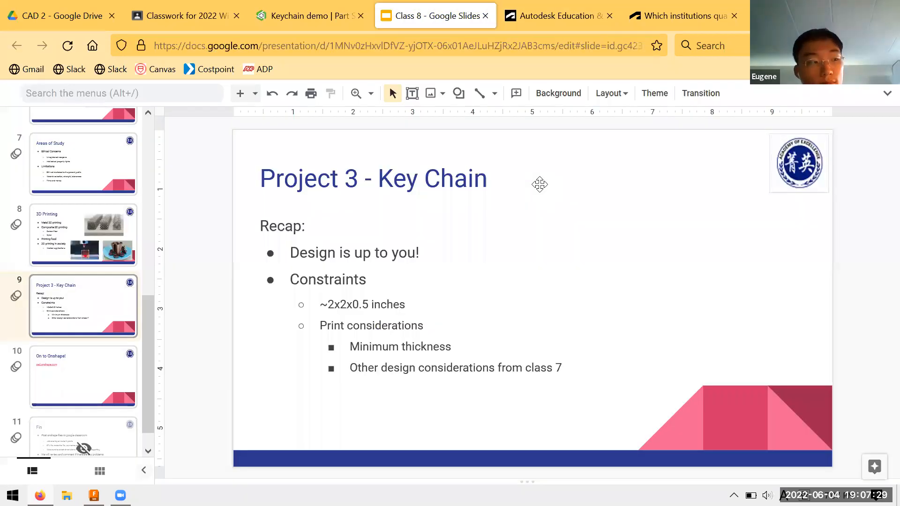
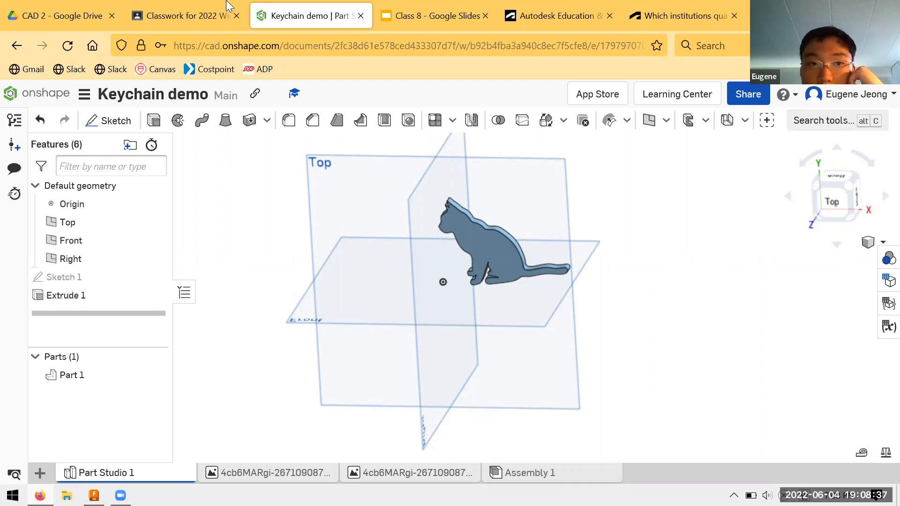
Step: Check the Class 8 slides and the Keychain demo, then look over the Autodesk educational access overview and its individual product list
{"action": "left_click", "coordinate": [424, 16]}
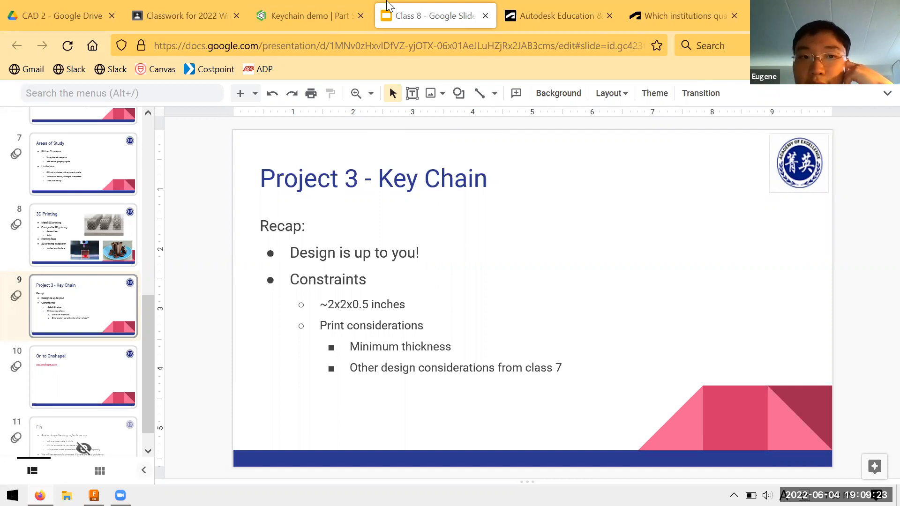
{"action": "left_click_drag", "start_coordinate": [294, 15], "coordinate": [400, 18]}
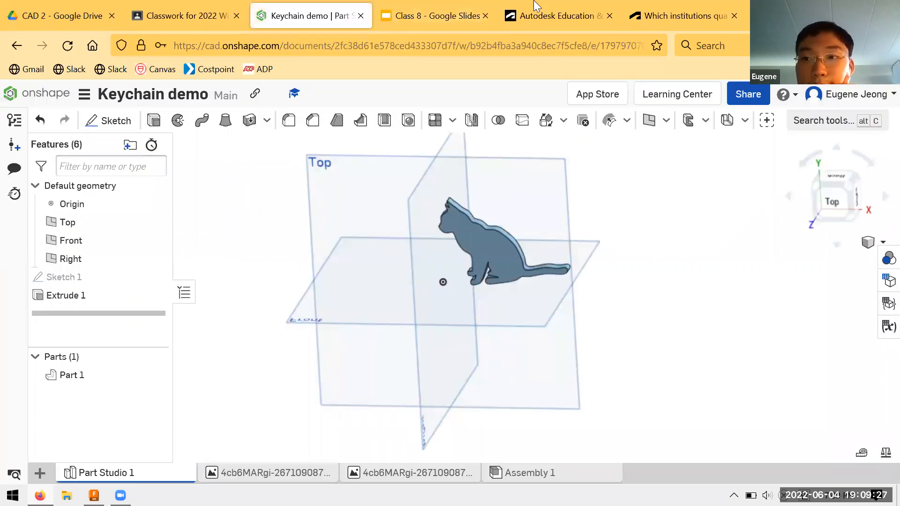
{"action": "left_click", "coordinate": [556, 16]}
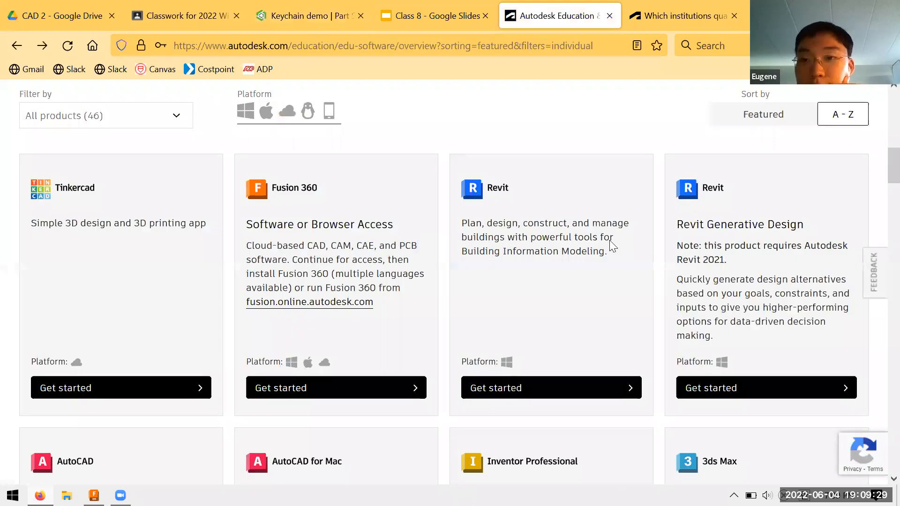
{"action": "scroll", "coordinate": [610, 240], "scroll_direction": "up", "scroll_amount": 5}
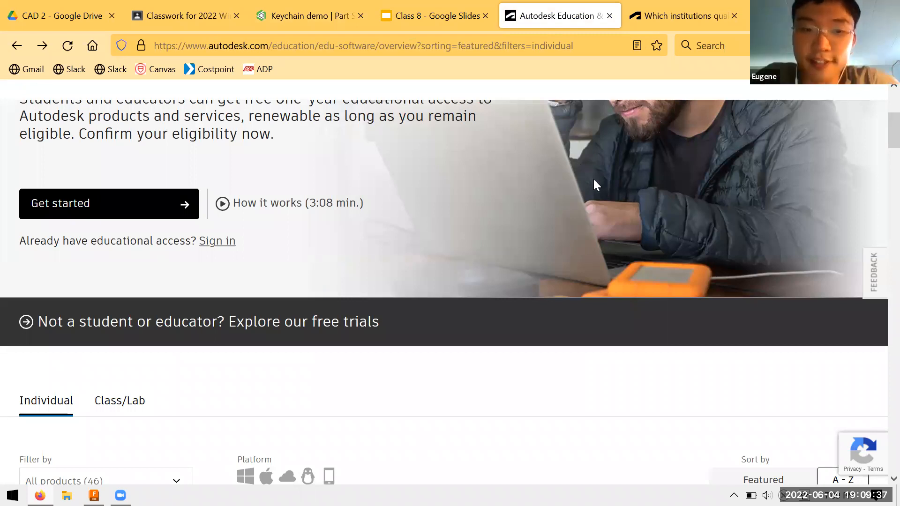
{"action": "scroll", "coordinate": [593, 180], "scroll_direction": "down", "scroll_amount": 5}
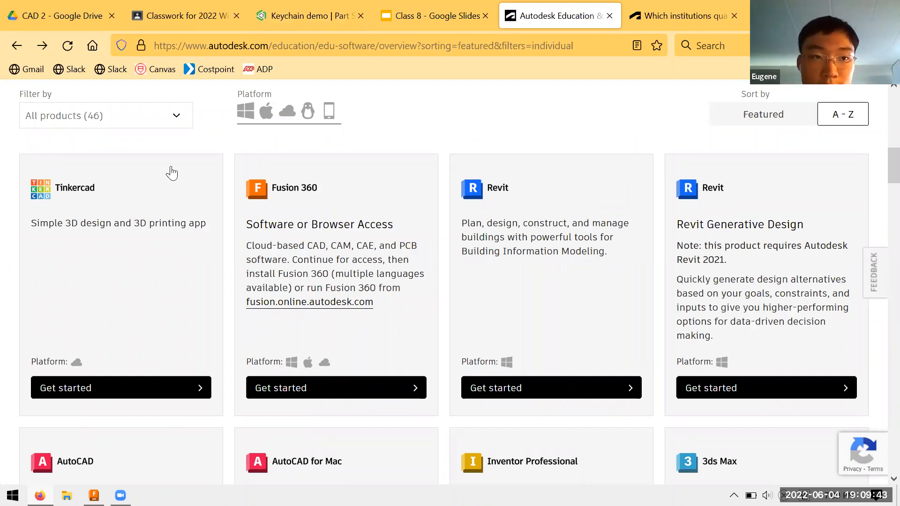
{"action": "scroll", "coordinate": [173, 173], "scroll_direction": "up", "scroll_amount": 15}
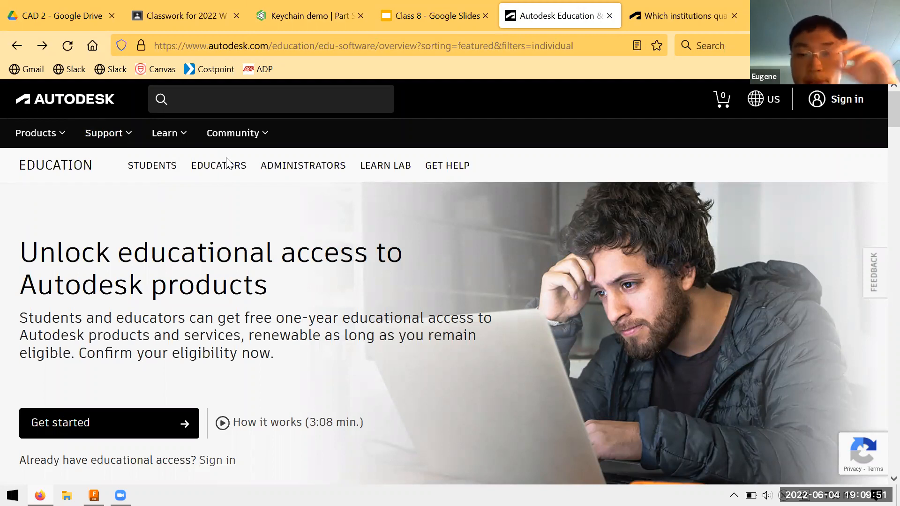
{"action": "scroll", "coordinate": [239, 164], "scroll_direction": "down", "scroll_amount": 10}
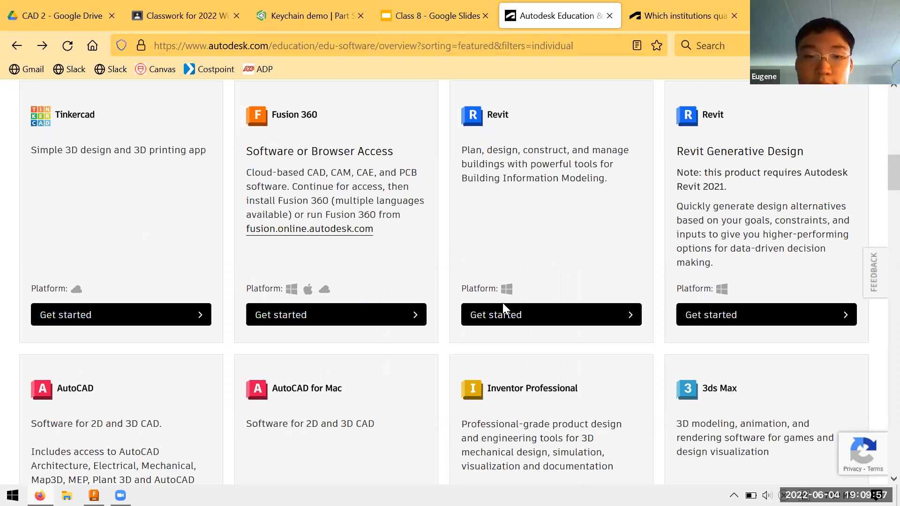
Step: Review the kinds of institutions that qualify for Autodesk educational access, highlighting the list of qualifying schools, and close that page
{"action": "key", "text": "ctrl+Tab"}
{"action": "scroll", "coordinate": [314, 205], "scroll_direction": "up", "scroll_amount": 2}
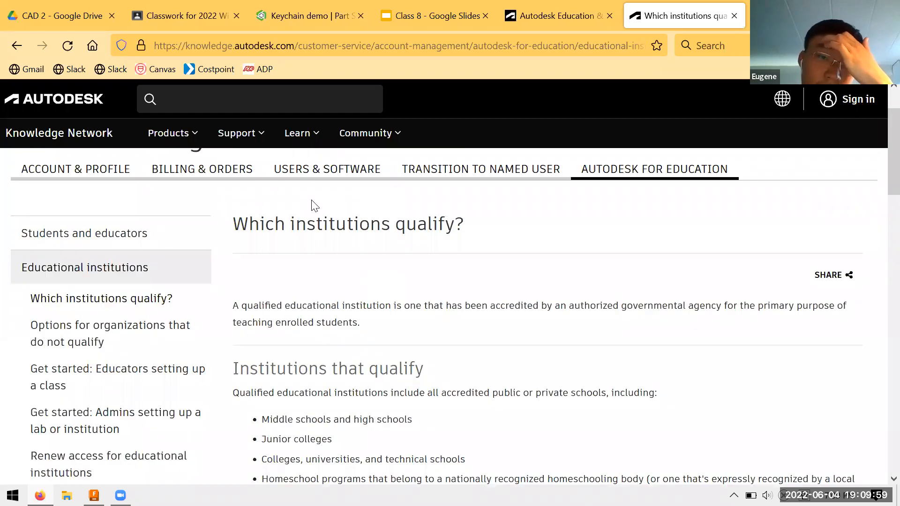
{"action": "scroll", "coordinate": [384, 285], "scroll_direction": "down", "scroll_amount": 2}
{"action": "left_click_drag", "start_coordinate": [262, 349], "coordinate": [504, 349]}
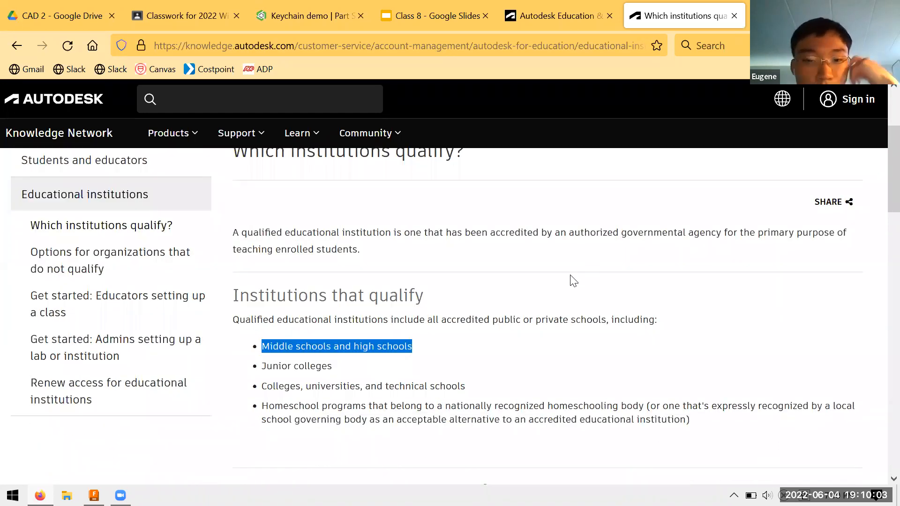
{"action": "left_click", "coordinate": [123, 224]}
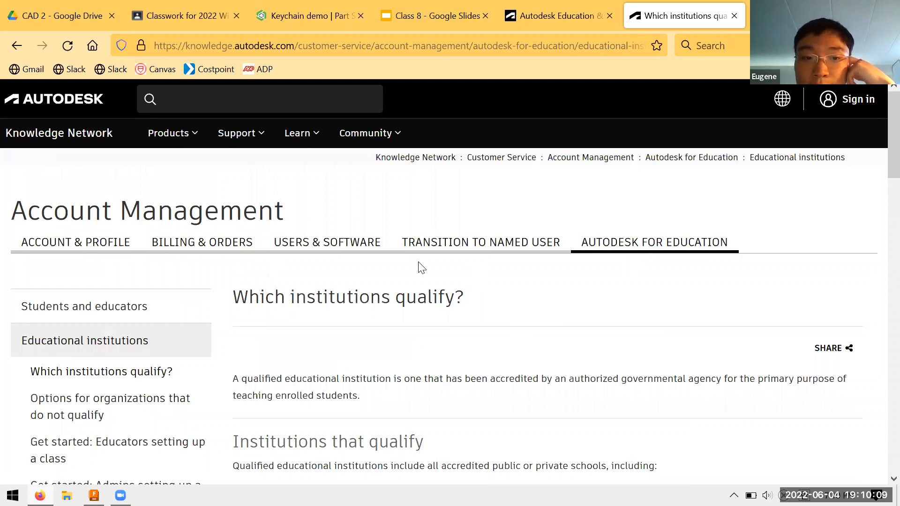
{"action": "scroll", "coordinate": [442, 474], "scroll_direction": "down", "scroll_amount": 8}
{"action": "scroll", "coordinate": [311, 278], "scroll_direction": "up", "scroll_amount": 5}
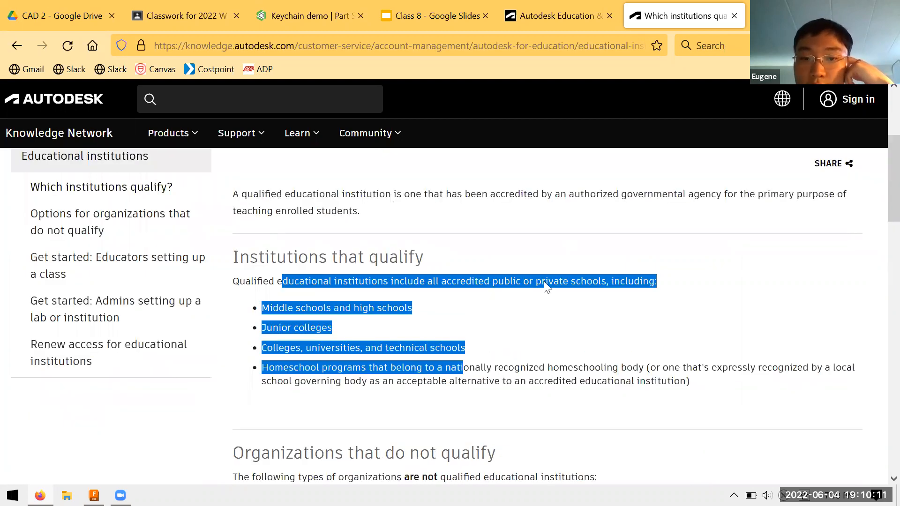
{"action": "scroll", "coordinate": [550, 285], "scroll_direction": "down", "scroll_amount": 2}
{"action": "left_click_drag", "start_coordinate": [558, 287], "coordinate": [702, 283]}
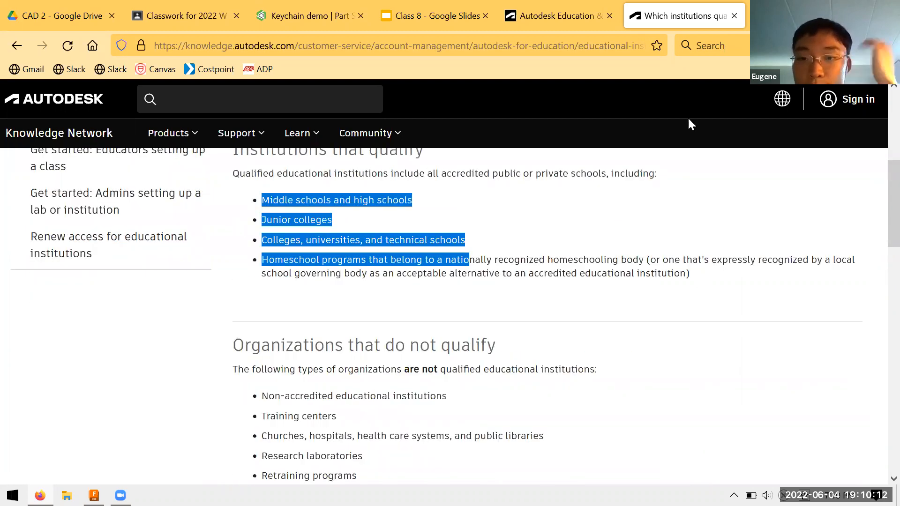
{"action": "left_click", "coordinate": [458, 162]}
{"action": "key", "text": "ctrl+w"}
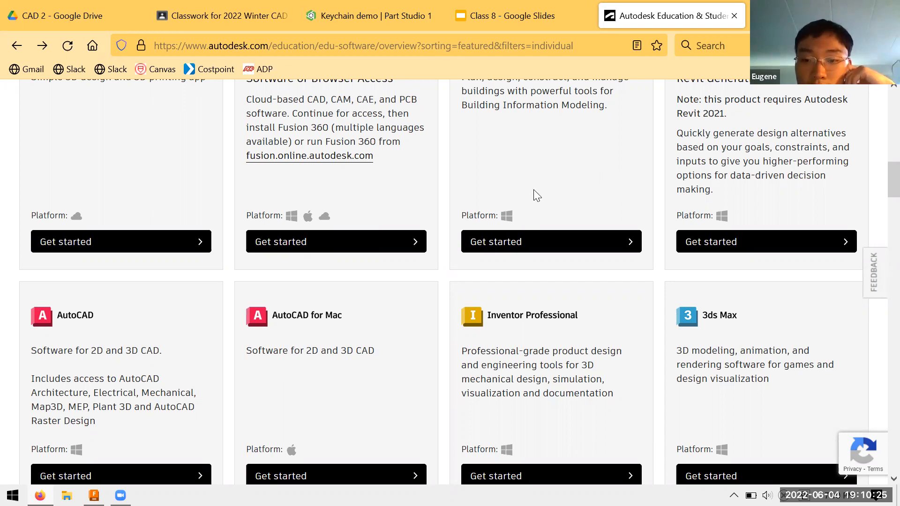
Step: Browse the Autodesk products offered to individuals, including Inventor Professional and Tinkercad's description, and revisit the educational access overview
{"action": "scroll", "coordinate": [537, 196], "scroll_direction": "up", "scroll_amount": 2}
{"action": "scroll", "coordinate": [542, 205], "scroll_direction": "down", "scroll_amount": 4}
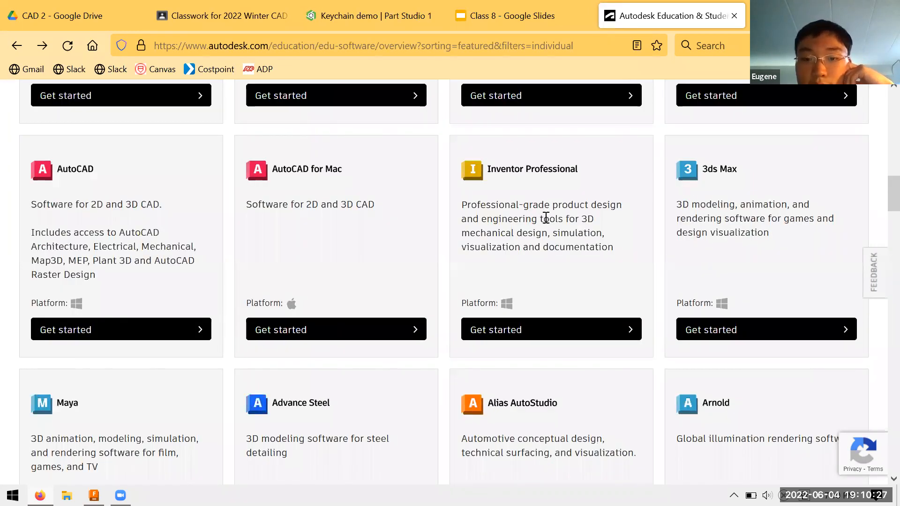
{"action": "scroll", "coordinate": [543, 218], "scroll_direction": "down", "scroll_amount": 5}
{"action": "scroll", "coordinate": [543, 229], "scroll_direction": "down", "scroll_amount": 1}
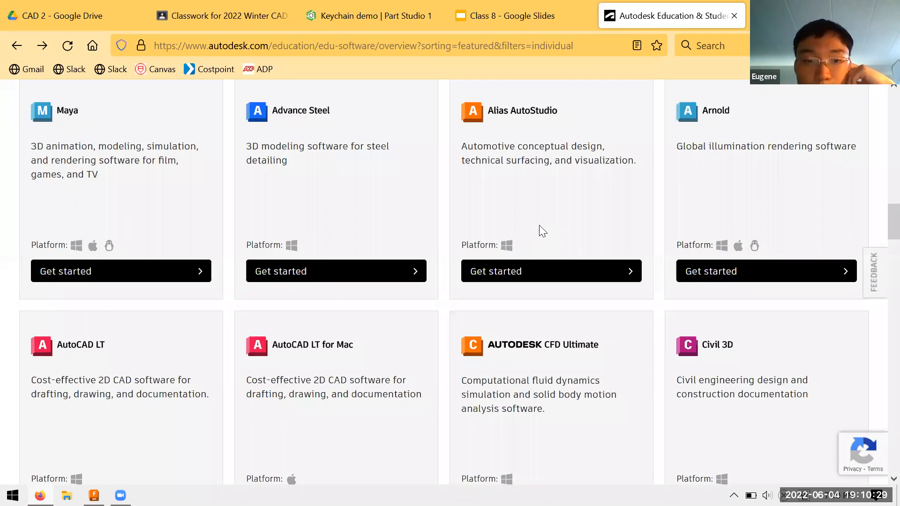
{"action": "scroll", "coordinate": [542, 231], "scroll_direction": "up", "scroll_amount": 12}
{"action": "scroll", "coordinate": [281, 272], "scroll_direction": "up", "scroll_amount": 1}
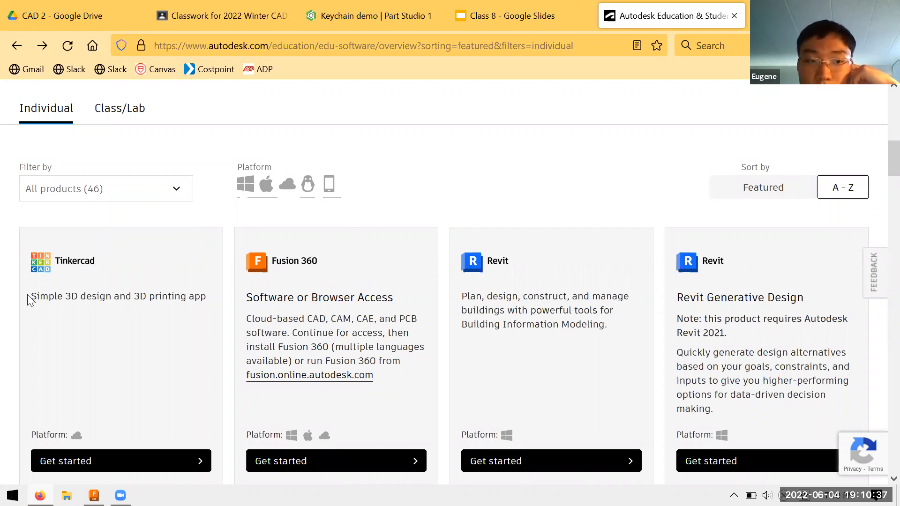
{"action": "left_click_drag", "start_coordinate": [31, 298], "coordinate": [183, 311]}
{"action": "left_click", "coordinate": [52, 299]}
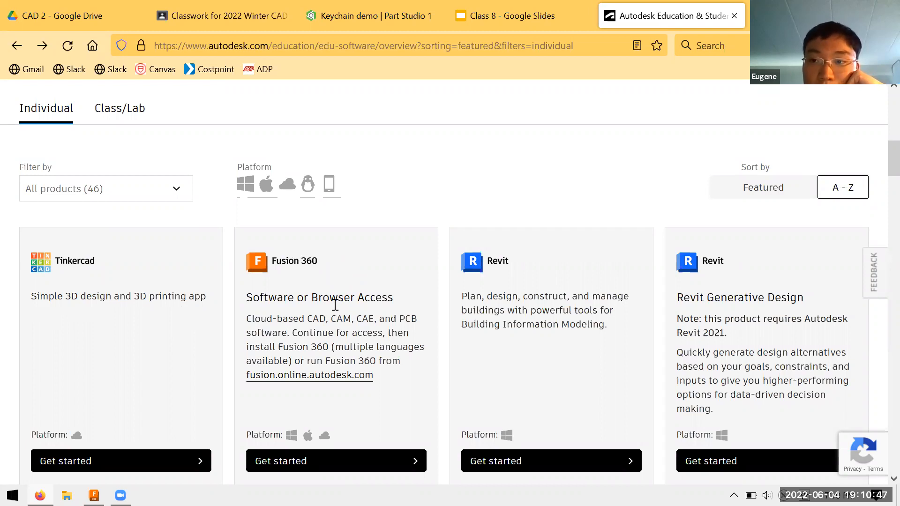
{"action": "scroll", "coordinate": [340, 302], "scroll_direction": "up", "scroll_amount": 6}
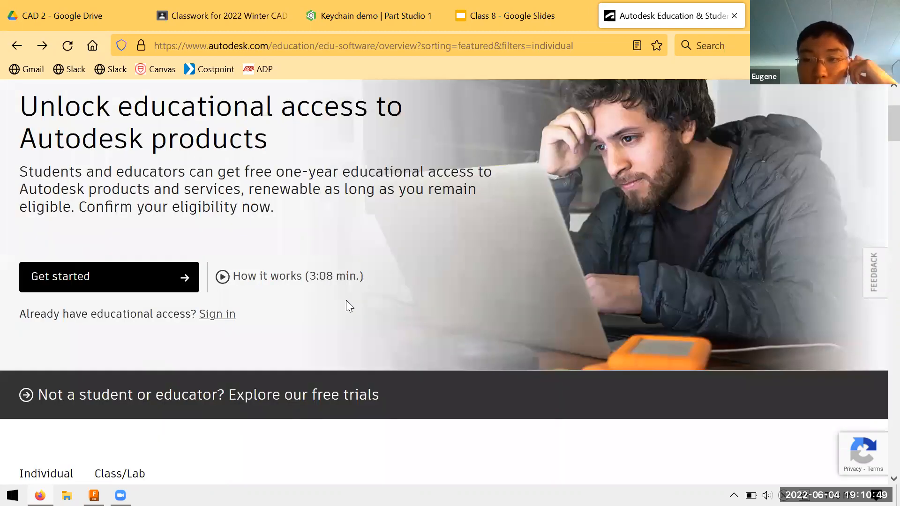
{"action": "scroll", "coordinate": [635, 265], "scroll_direction": "up", "scroll_amount": 3}
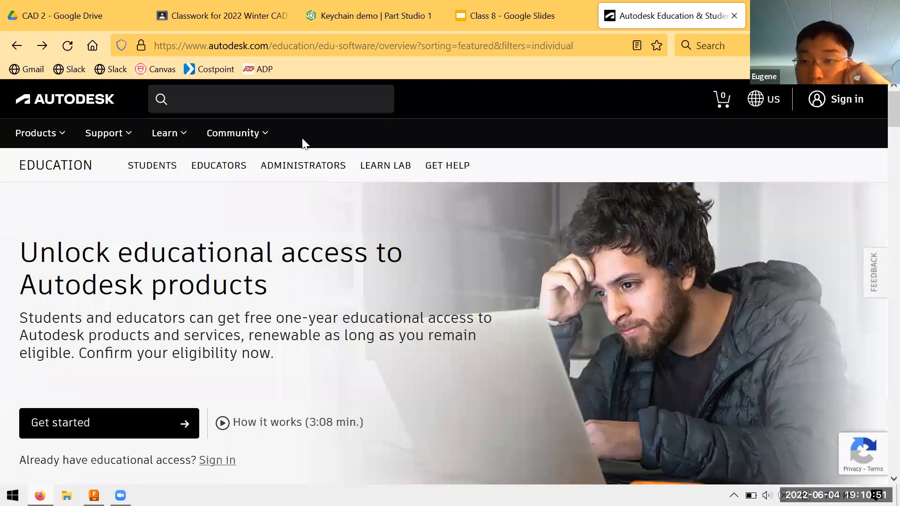
{"action": "scroll", "coordinate": [338, 216], "scroll_direction": "down", "scroll_amount": 6}
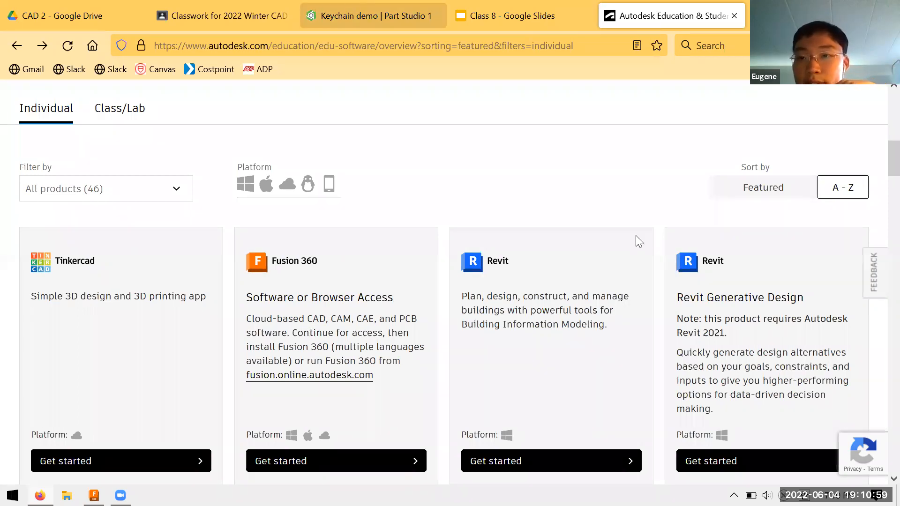
Step: Switch to the Keychain demo in Onshape and view the extruded cat part from different angles and distances
{"action": "key", "text": "ctrl+shift+Tab"}
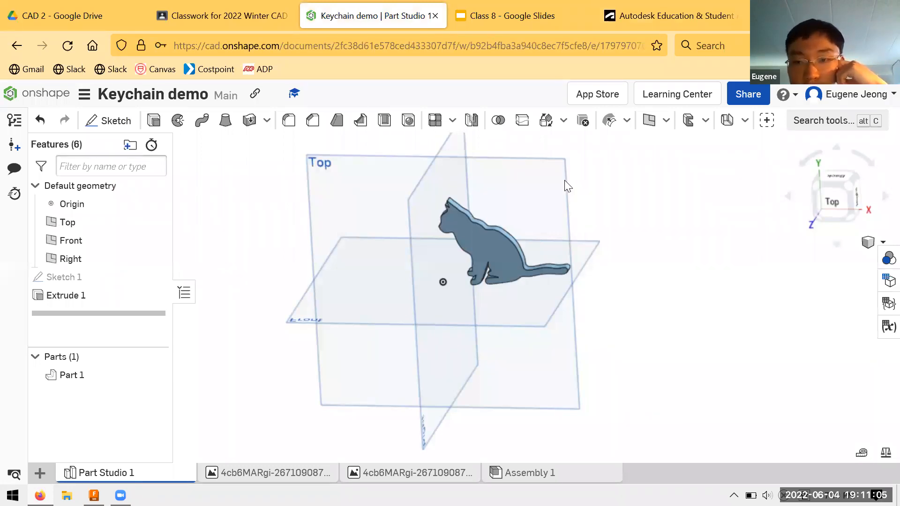
{"action": "scroll", "coordinate": [548, 207], "scroll_direction": "down", "scroll_amount": 2}
{"action": "scroll", "coordinate": [549, 212], "scroll_direction": "up", "scroll_amount": 4}
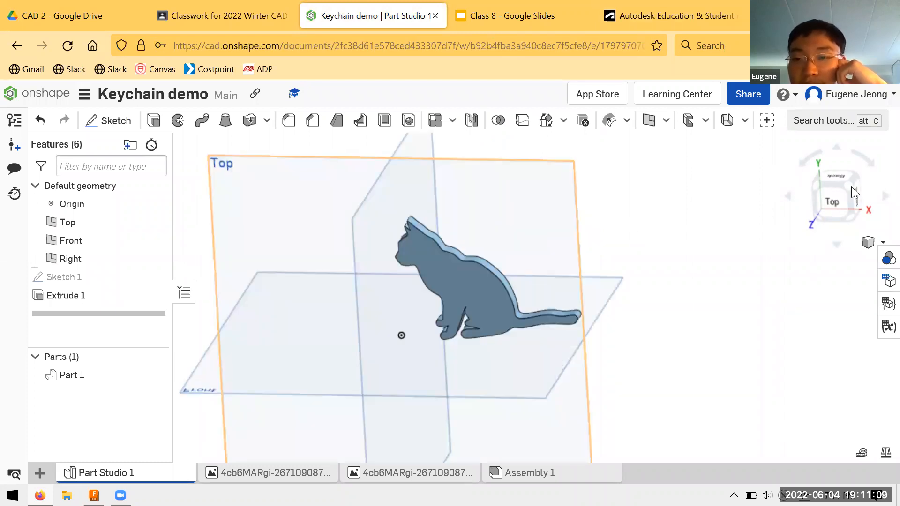
{"action": "right_click_drag", "start_coordinate": [493, 171], "coordinate": [153, 464]}
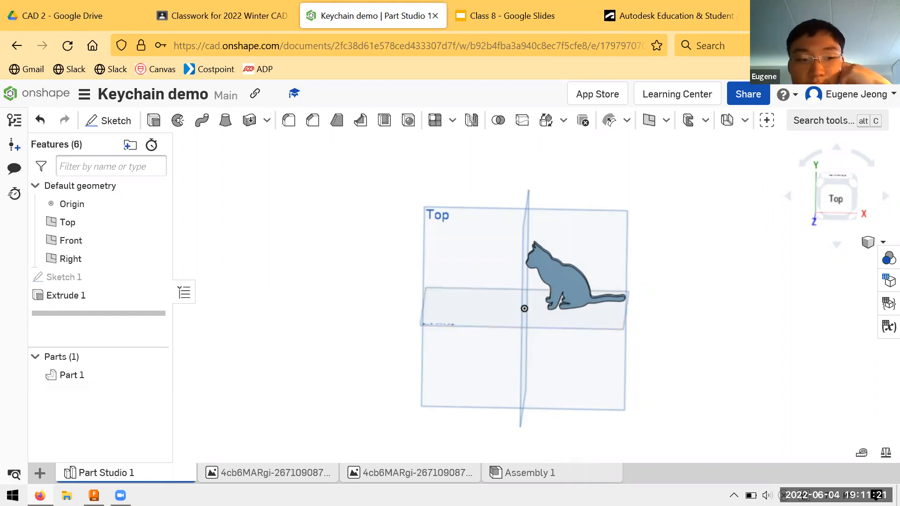
Step: Switch to Autodesk Fusion 360, create a new untitled design and orbit its empty workspace
{"action": "mouse_move", "coordinate": [94, 495]}
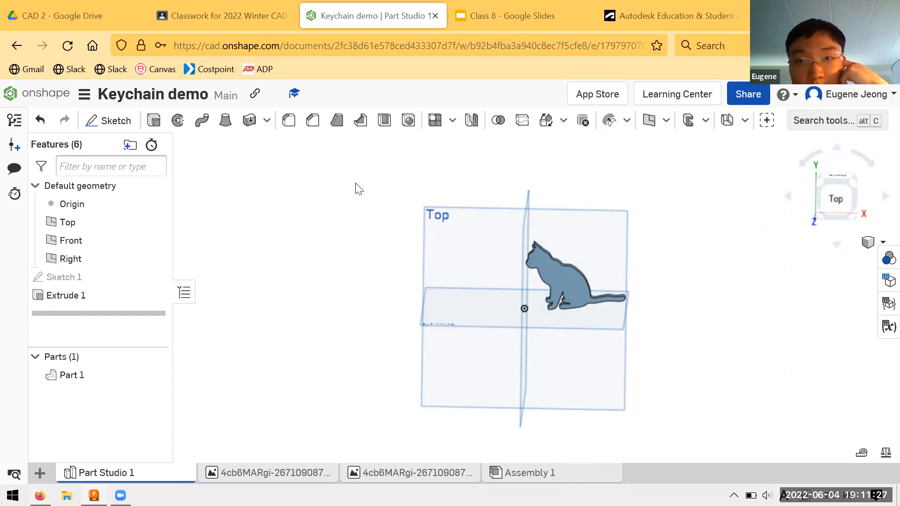
{"action": "key", "text": "alt+Tab"}
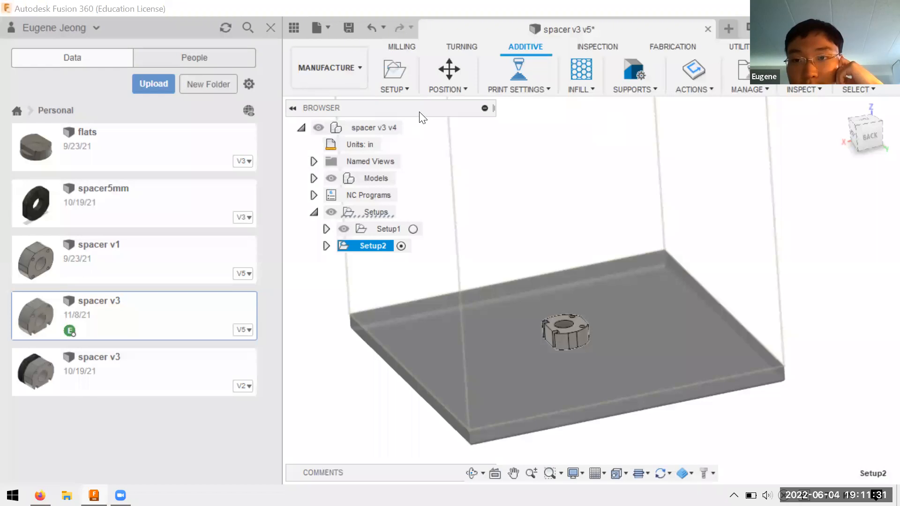
{"action": "left_click", "coordinate": [726, 30]}
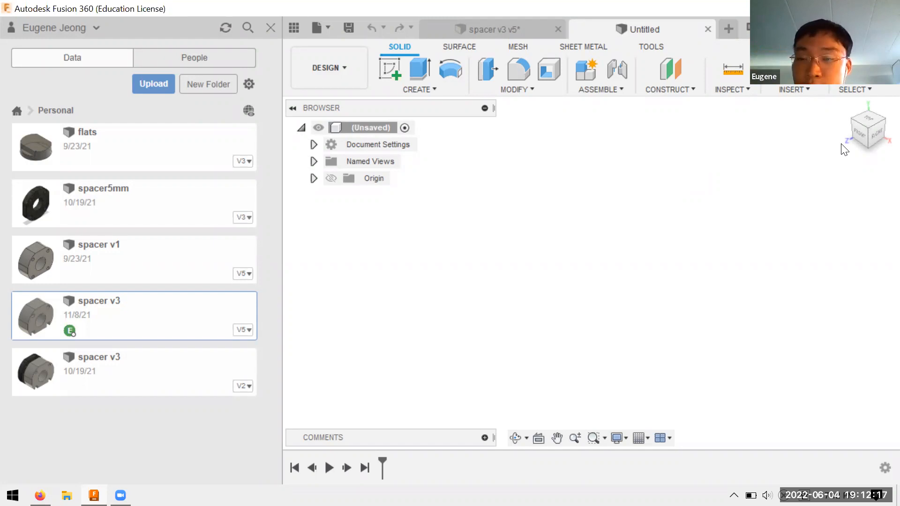
{"action": "mouse_move", "coordinate": [844, 149]}
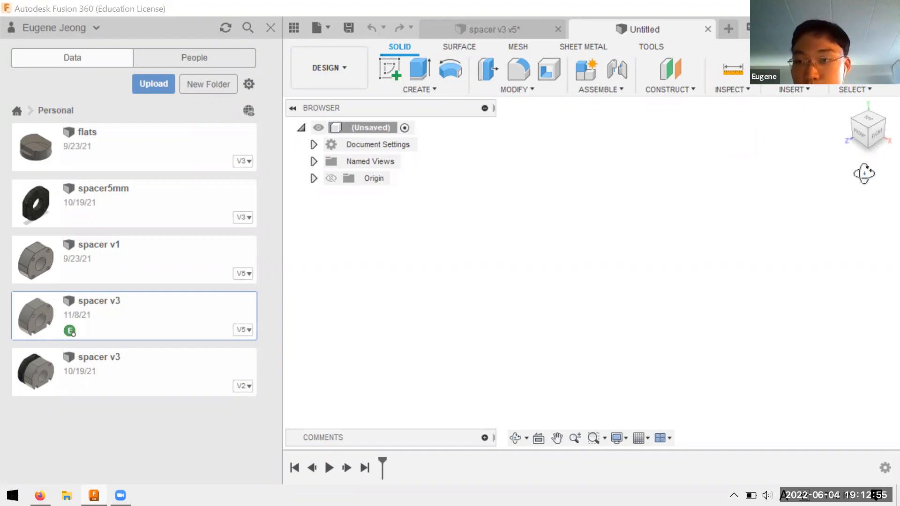
{"action": "middle_click_drag", "start_coordinate": [864, 185], "coordinate": [870, 158], "text": "shift"}
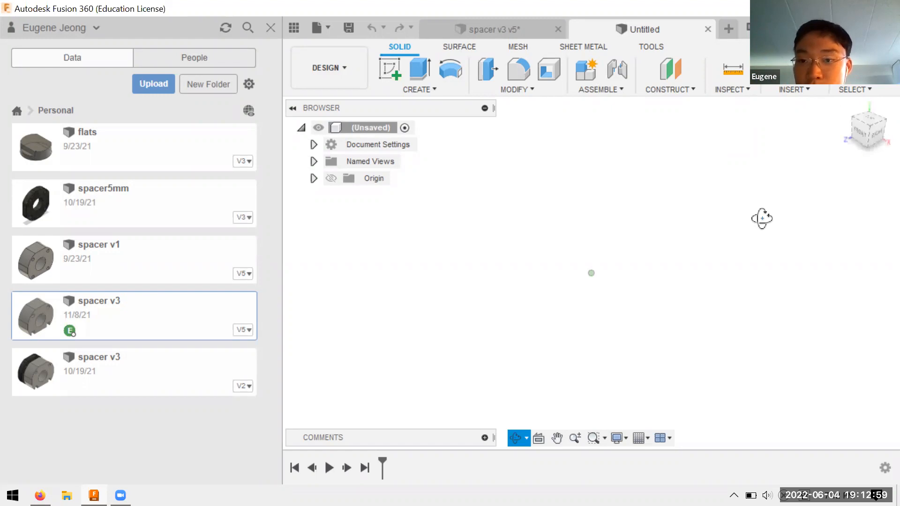
{"action": "middle_click_drag", "start_coordinate": [762, 219], "coordinate": [762, 219], "text": "shift"}
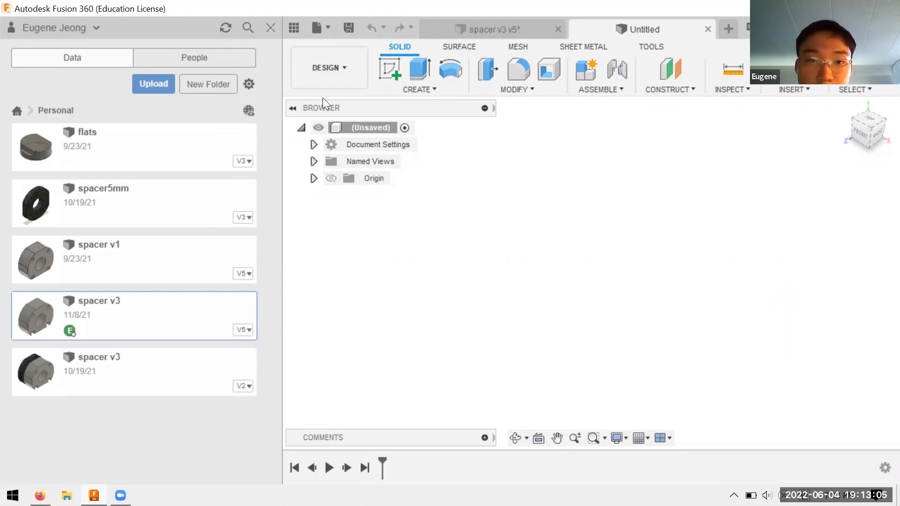
Step: Start a new sketch on the horizontal origin plane, seen from the top
{"action": "left_click", "coordinate": [387, 72]}
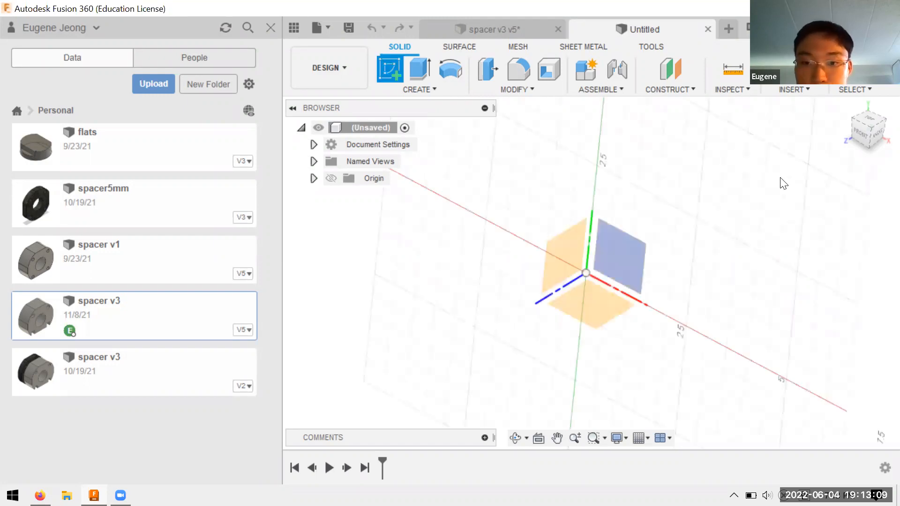
{"action": "mouse_move", "coordinate": [714, 176]}
{"action": "middle_mouse_down", "text": "shift"}
{"action": "mouse_move", "coordinate": [738, 179]}
{"action": "mouse_move", "coordinate": [749, 200]}
{"action": "middle_mouse_up", "text": "shift"}
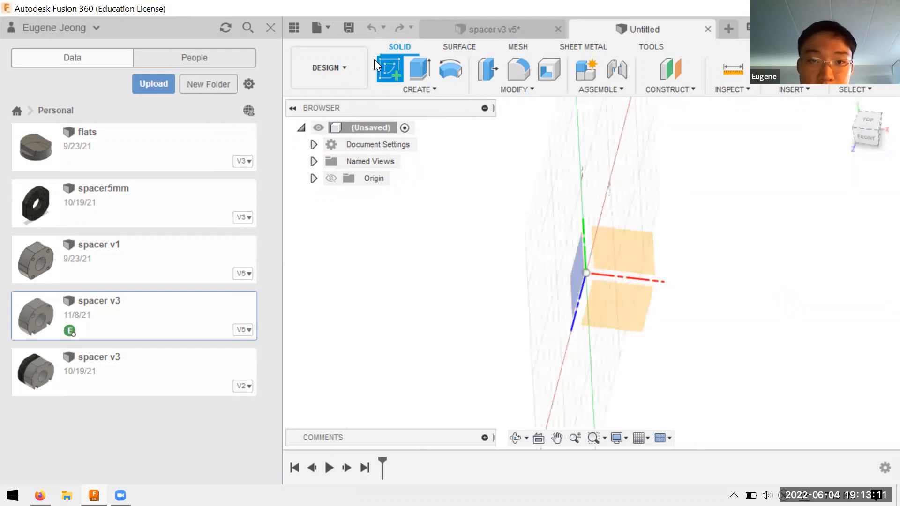
{"action": "left_click", "coordinate": [646, 312]}
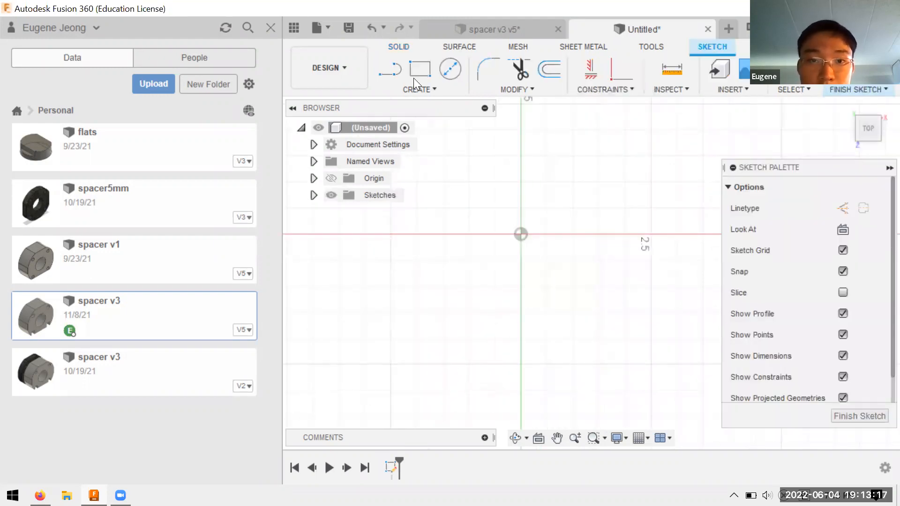
Step: Sketch two connected lines from the origin, one rising diagonally to a peak and one descending below the horizontal axis
{"action": "left_click", "coordinate": [388, 68]}
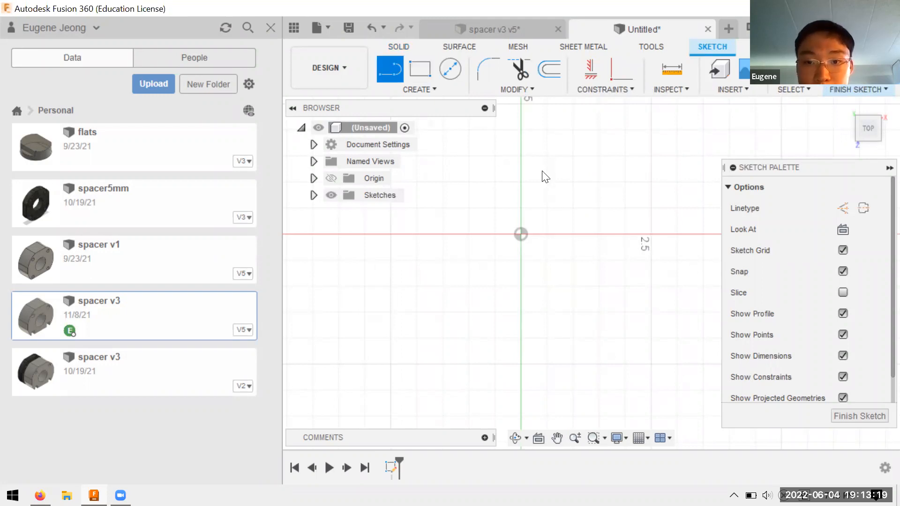
{"action": "left_click", "coordinate": [618, 145]}
{"action": "key", "text": "Return"}
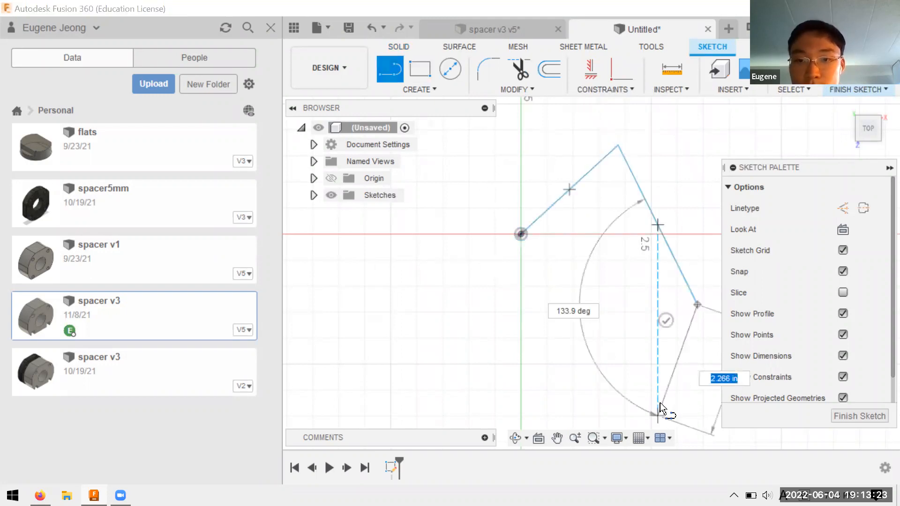
{"action": "key", "text": "Escape"}
Step: Sketch a two-point rectangle below the origin and delete it again
{"action": "key", "text": "r"}
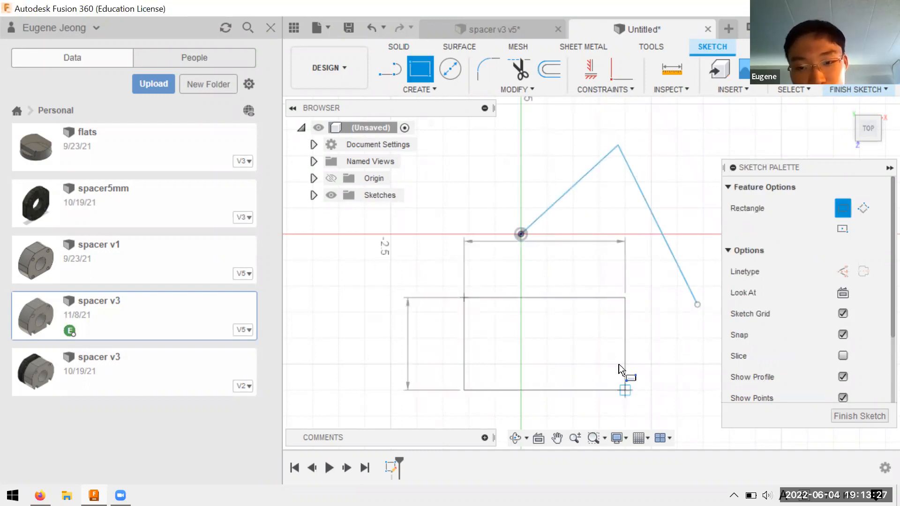
{"action": "left_click", "coordinate": [626, 390]}
{"action": "left_click_drag", "start_coordinate": [436, 277], "coordinate": [659, 439]}
{"action": "key", "text": "Delete"}
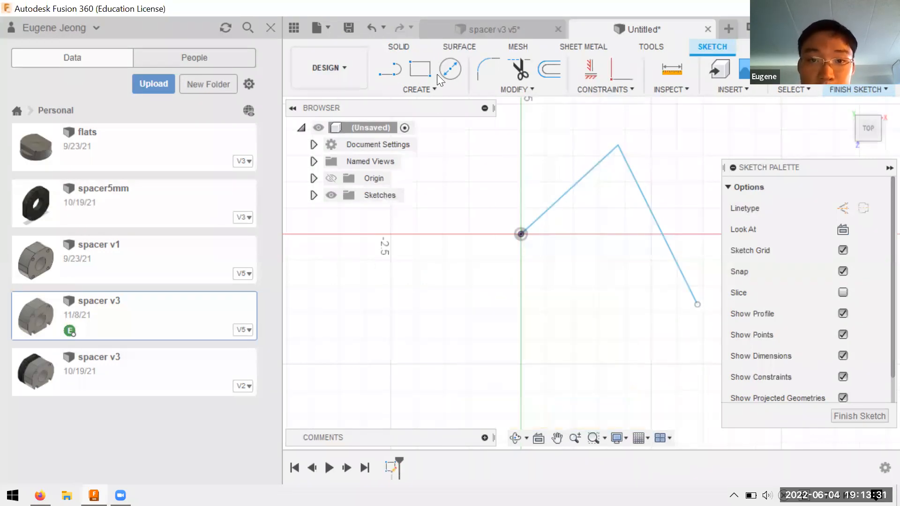
Step: Sketch a circle below the origin, inside the area beneath the two connected lines
{"action": "left_click", "coordinate": [448, 68]}
{"action": "left_click", "coordinate": [536, 335]}
{"action": "left_click", "coordinate": [568, 295]}
Step: Continue the line chain from its open lower end around the circle with four lines, closing the outline at the origin
{"action": "left_click", "coordinate": [388, 67]}
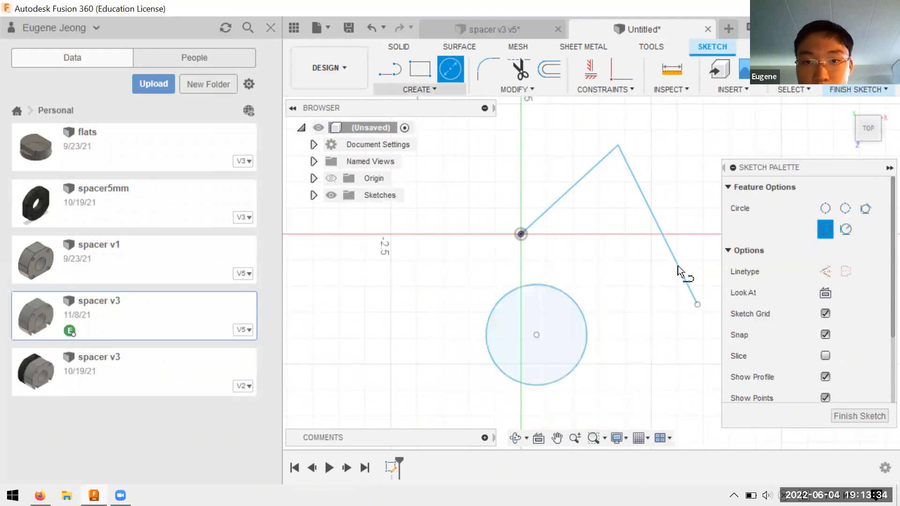
{"action": "key", "text": "l"}
{"action": "left_click", "coordinate": [697, 305]}
{"action": "left_click", "coordinate": [569, 420]}
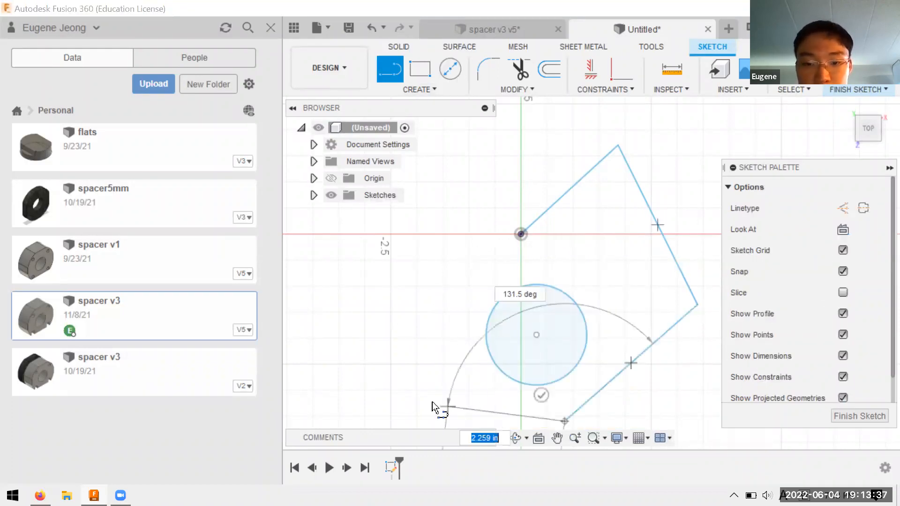
{"action": "left_click", "coordinate": [434, 399]}
{"action": "left_click", "coordinate": [456, 269]}
{"action": "left_click", "coordinate": [521, 234]}
{"action": "key", "text": "Escape"}
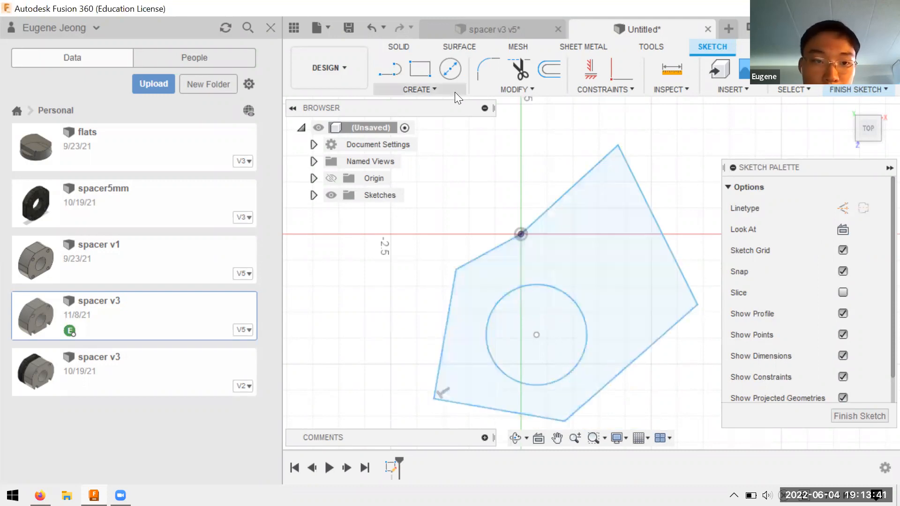
{"action": "left_click", "coordinate": [454, 91]}
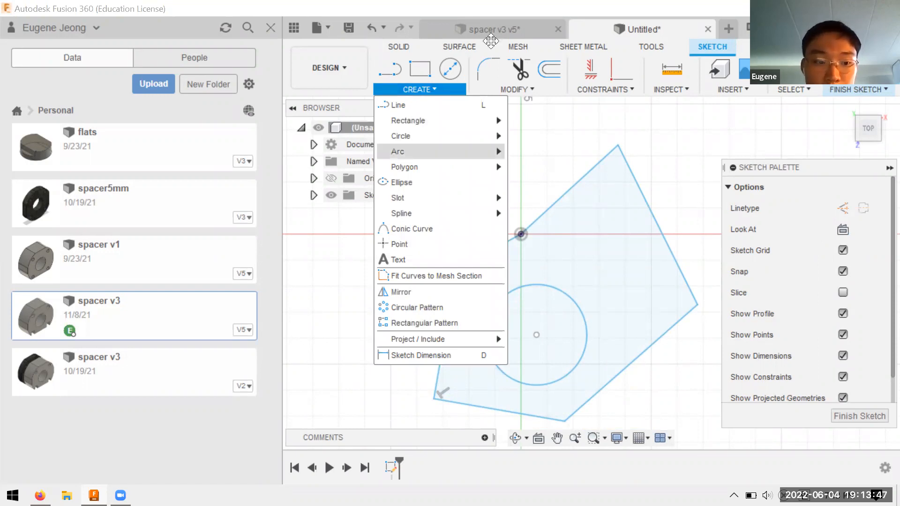
{"action": "left_click", "coordinate": [534, 89]}
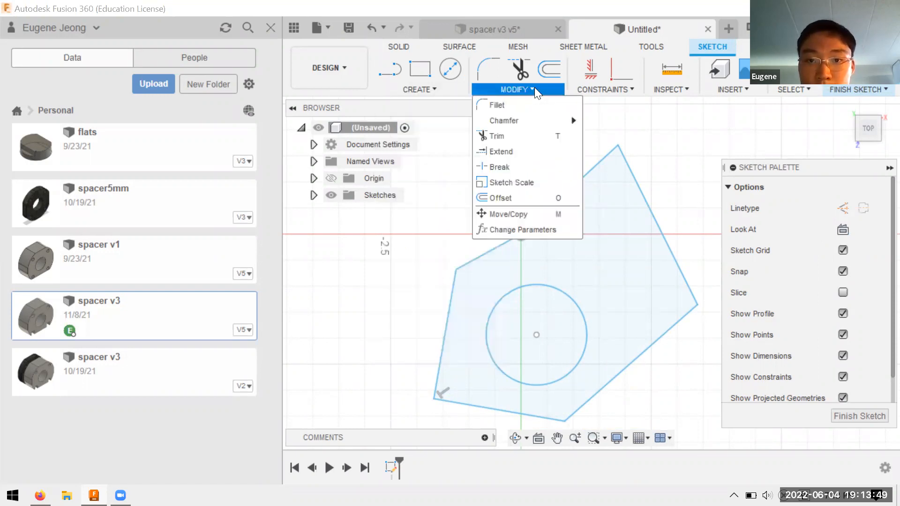
{"action": "left_click", "coordinate": [380, 91]}
Step: Finish the sketch and extrude the polygon profile around the circle 3.5 in as a new body
{"action": "left_click", "coordinate": [872, 419]}
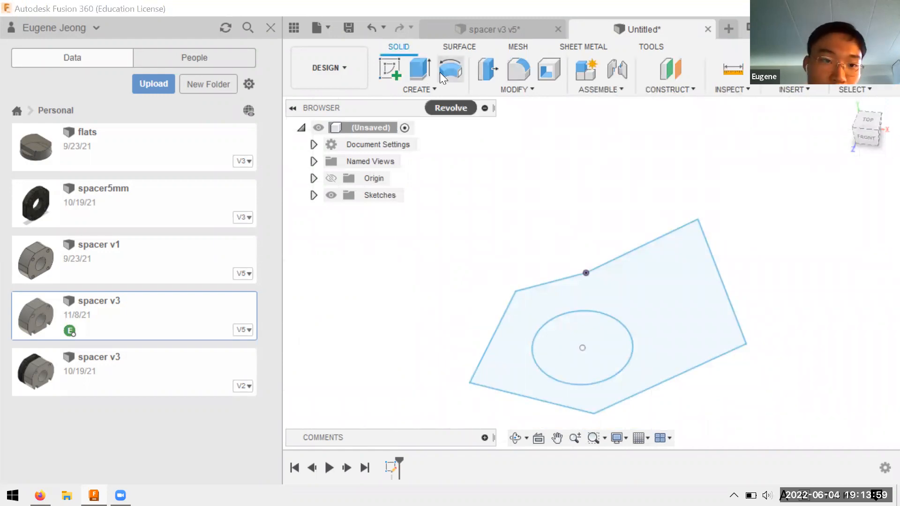
{"action": "left_click", "coordinate": [421, 69]}
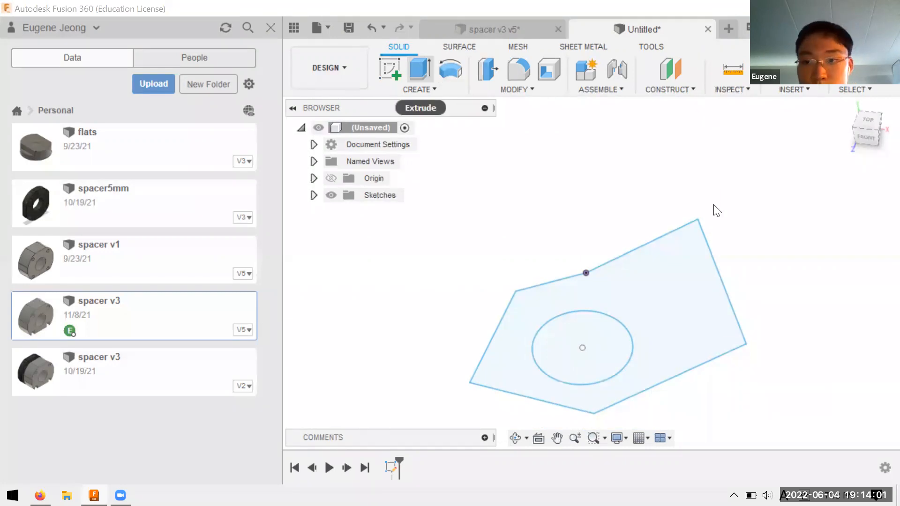
{"action": "left_click", "coordinate": [656, 276]}
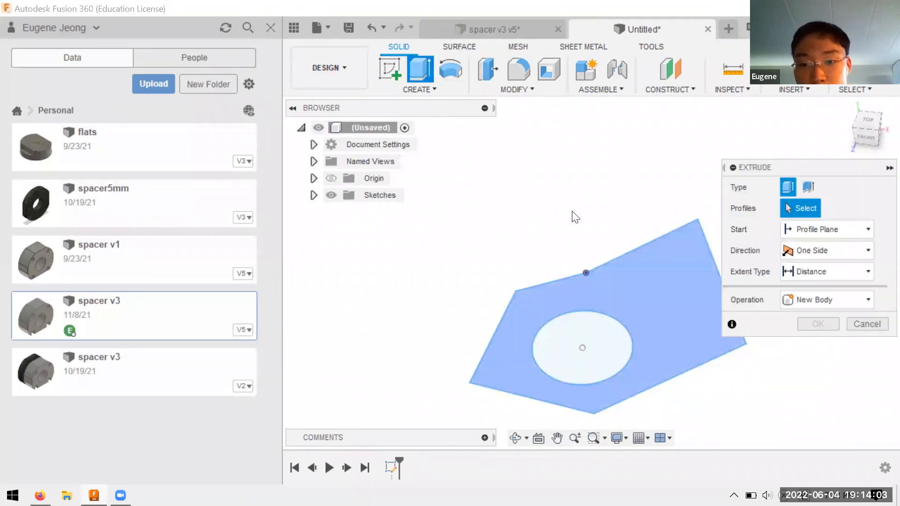
{"action": "left_click", "coordinate": [550, 266]}
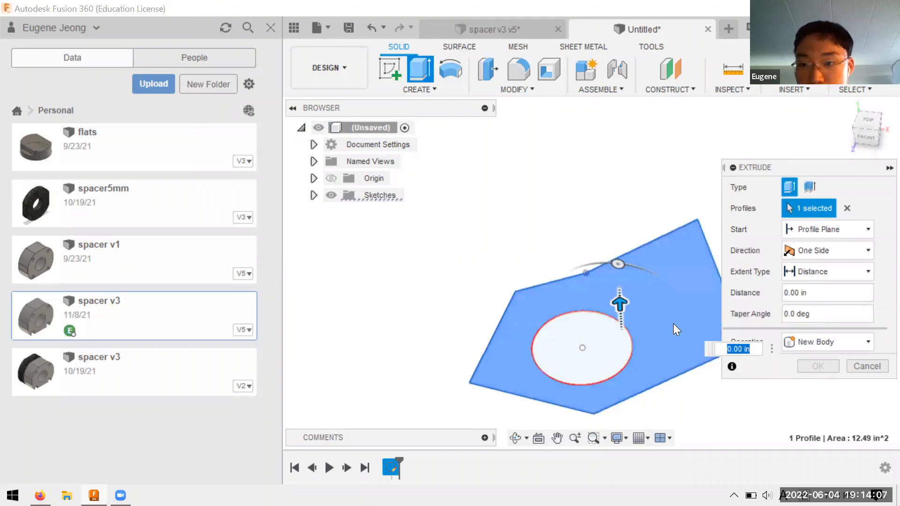
{"action": "type", "text": "3.5"}
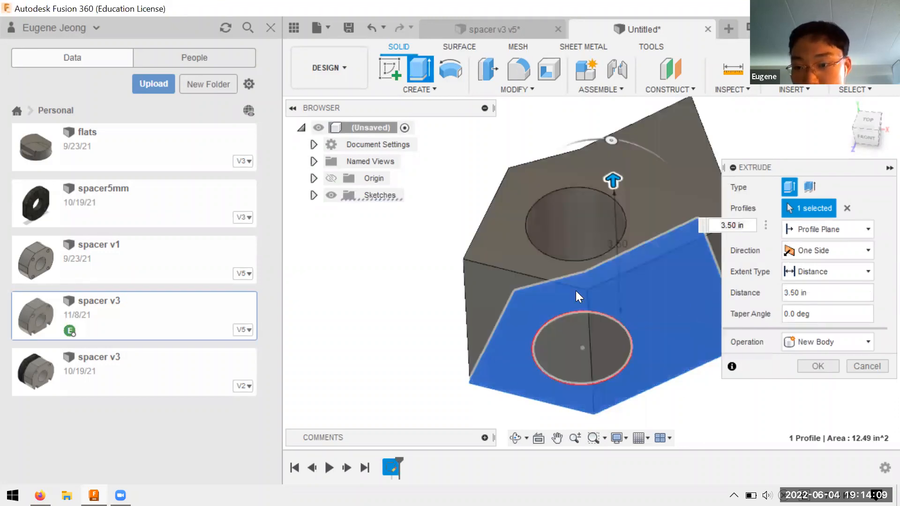
{"action": "left_click", "coordinate": [815, 368]}
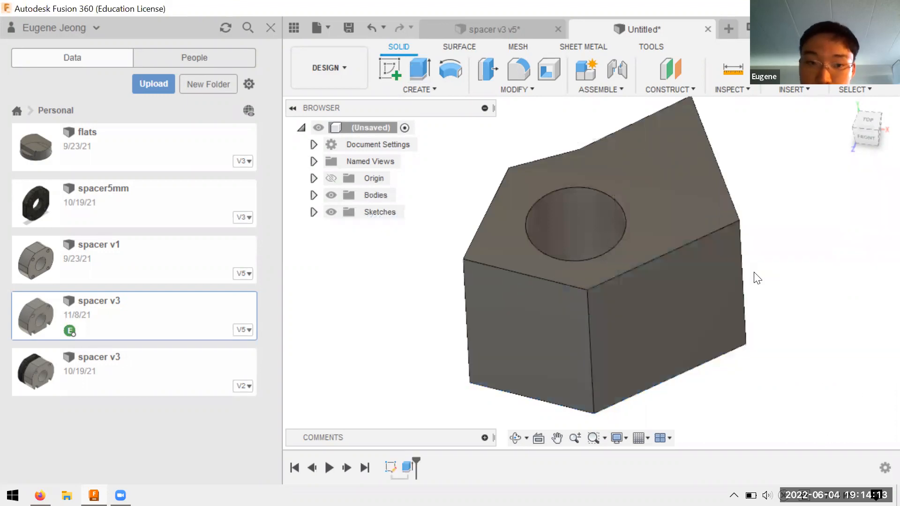
Step: Fillet four adjoining edges of the top face, from the peak past the origin corner to the short front edge, with a small constant radius
{"action": "middle_click_drag", "start_coordinate": [773, 262], "coordinate": [798, 270], "text": "shift"}
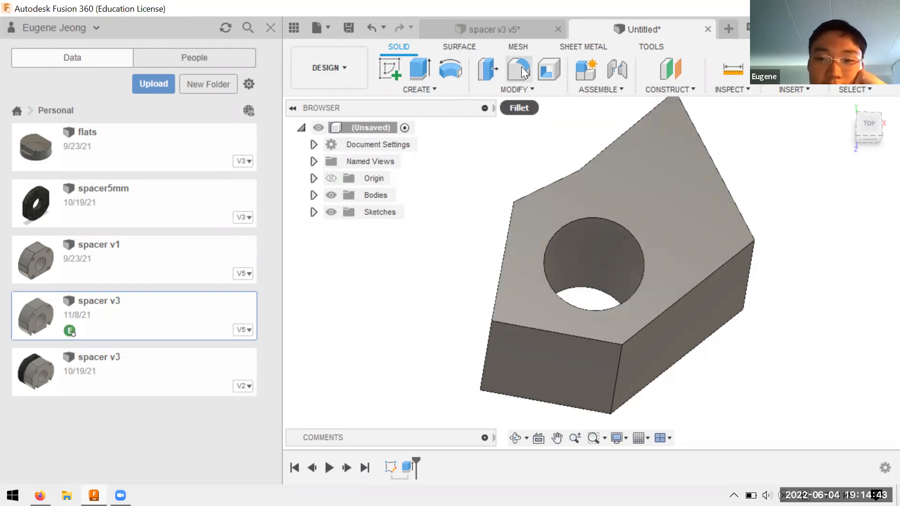
{"action": "key", "text": "f"}
{"action": "left_click", "coordinate": [499, 277]}
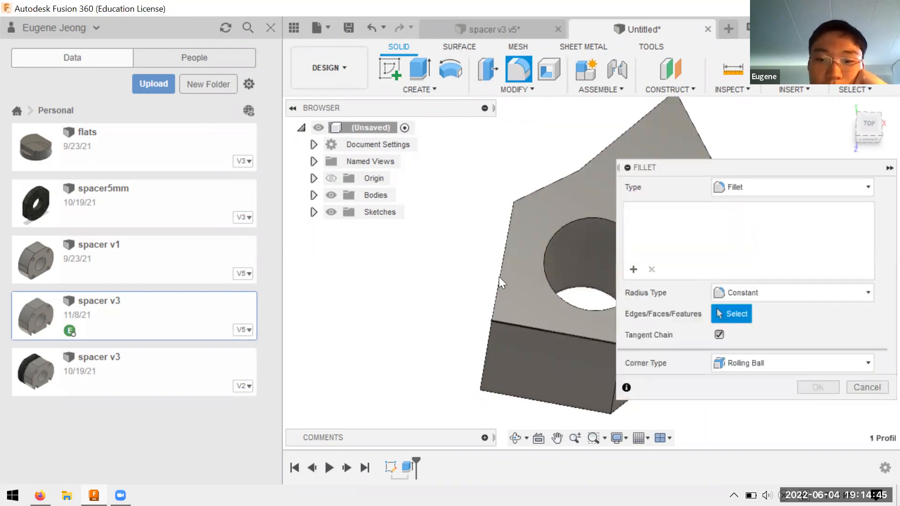
{"action": "left_click", "coordinate": [638, 129]}
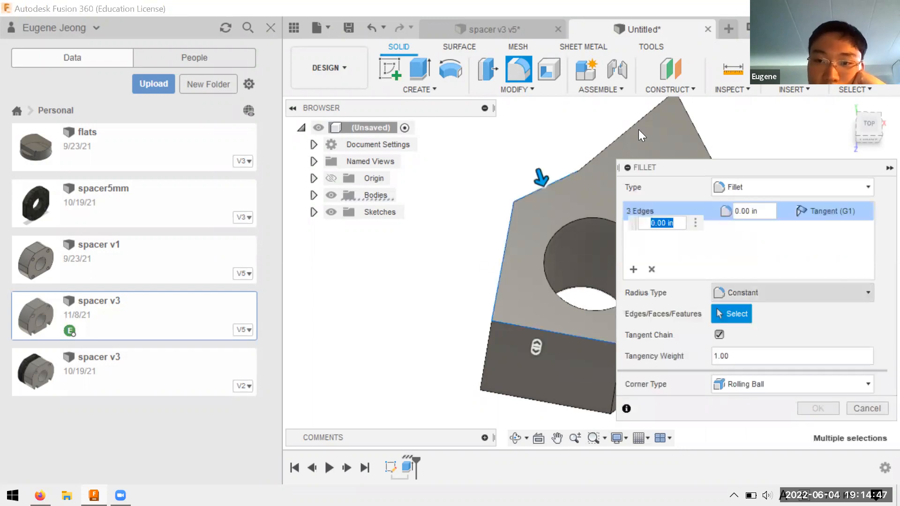
{"action": "scroll", "coordinate": [415, 248], "scroll_direction": "down", "scroll_amount": 2}
{"action": "scroll", "coordinate": [567, 205], "scroll_direction": "up", "scroll_amount": 1}
{"action": "middle_click_drag", "start_coordinate": [567, 205], "coordinate": [465, 230]}
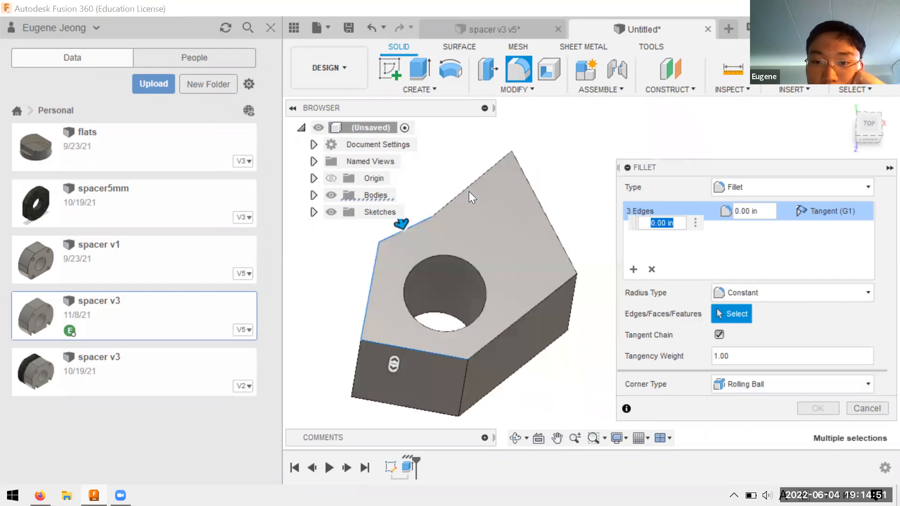
{"action": "type", "text": "."}
{"action": "key", "text": "Return"}
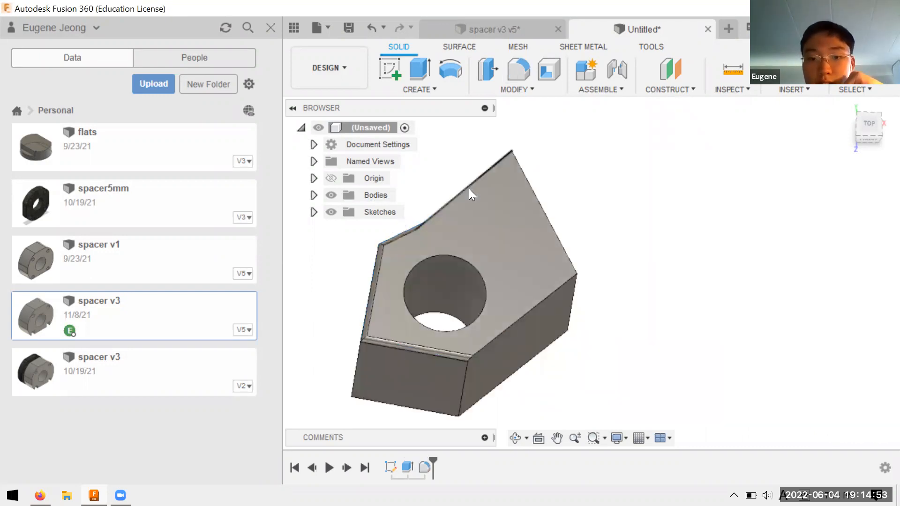
{"action": "middle_click_drag", "start_coordinate": [444, 379], "coordinate": [454, 315], "text": "shift"}
{"action": "middle_click_drag", "start_coordinate": [496, 283], "coordinate": [596, 104], "text": "shift"}
{"action": "left_click", "coordinate": [594, 89]}
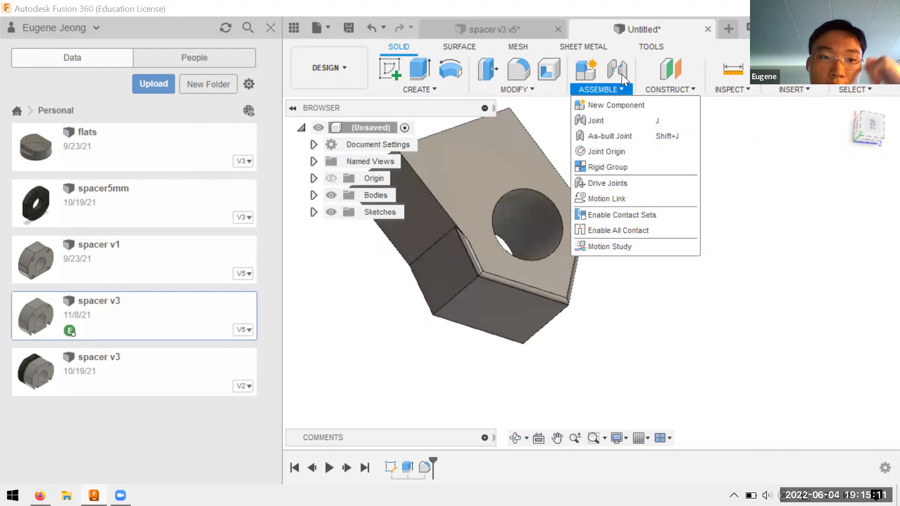
{"action": "left_click", "coordinate": [622, 85]}
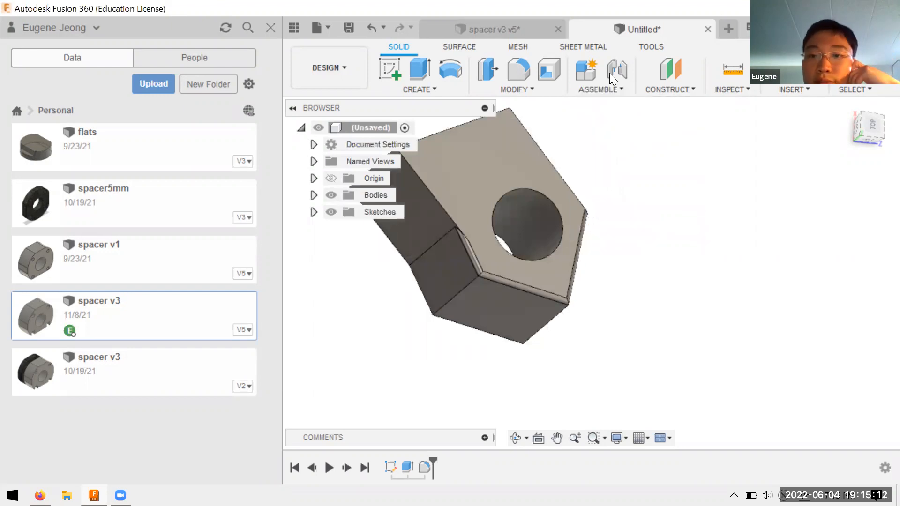
{"action": "left_click", "coordinate": [675, 89]}
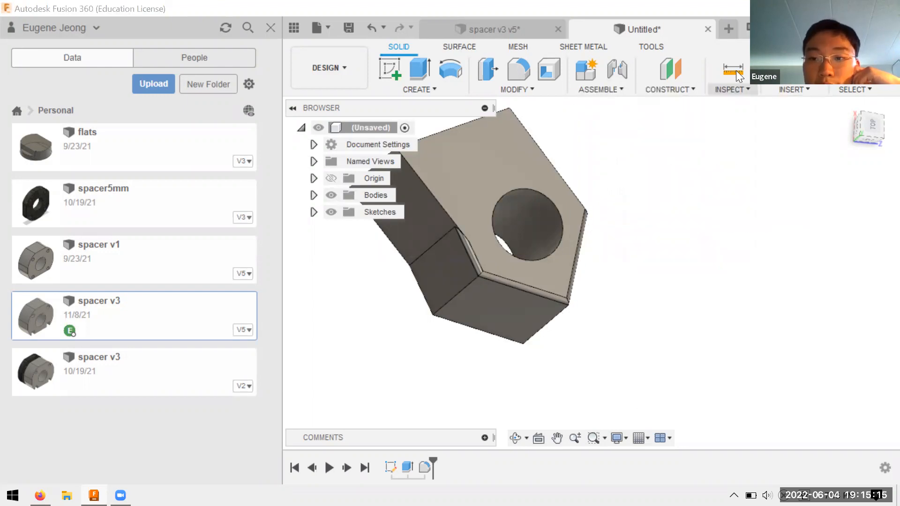
Step: Measure the distance between the body's top face and its bottom face
{"action": "left_click", "coordinate": [732, 89]}
{"action": "left_click", "coordinate": [761, 104]}
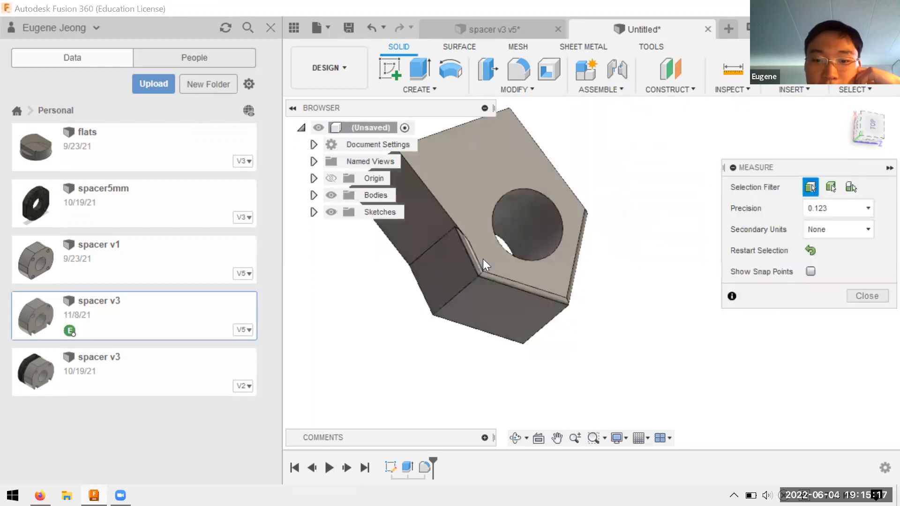
{"action": "left_click", "coordinate": [500, 259]}
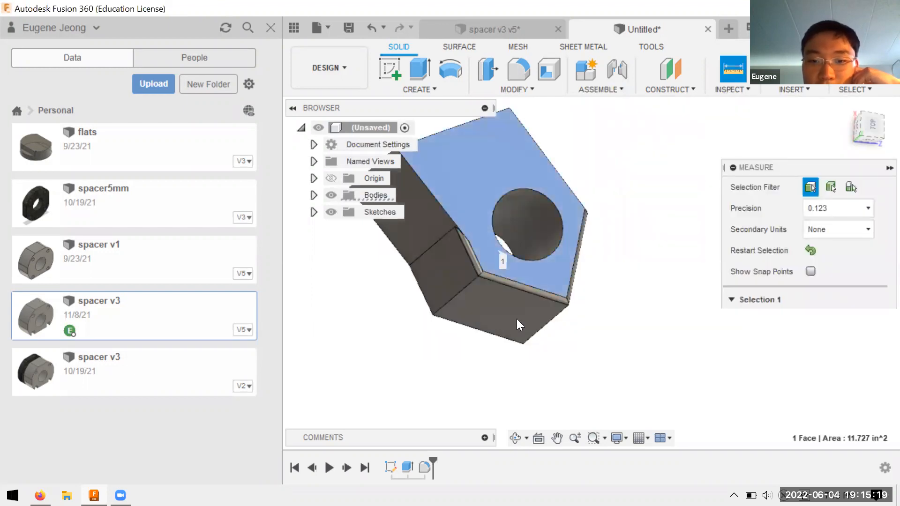
{"action": "middle_click_drag", "start_coordinate": [516, 324], "coordinate": [562, 268], "text": "shift"}
{"action": "left_click", "coordinate": [878, 418]}
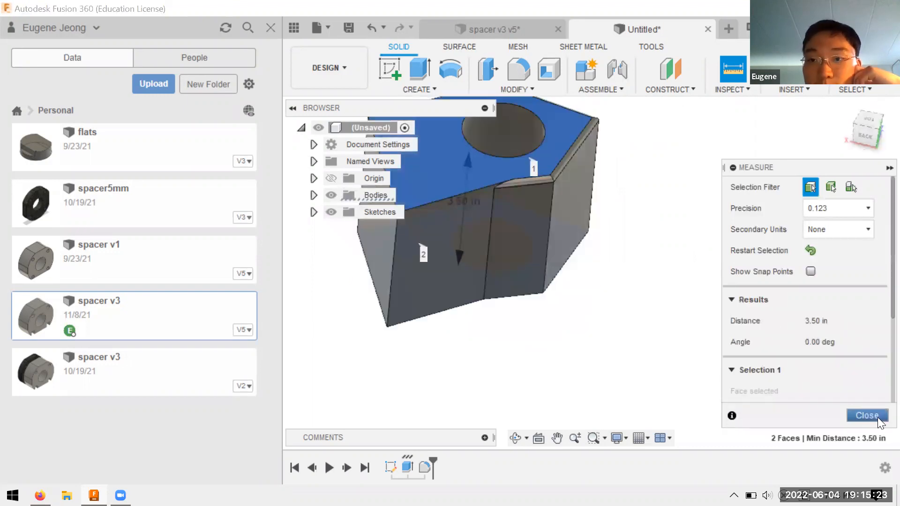
Step: Frame the whole body in the view with a window zoom
{"action": "scroll", "coordinate": [628, 243], "scroll_direction": "down", "scroll_amount": 3}
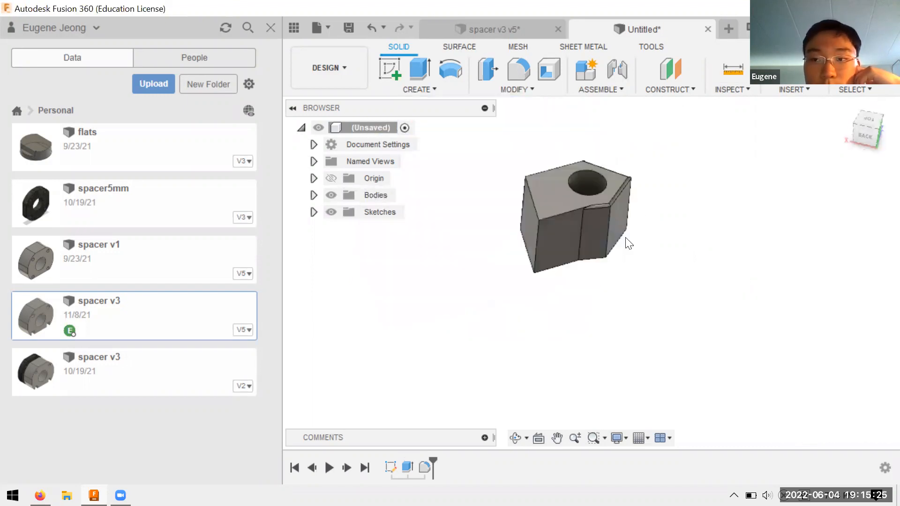
{"action": "left_click", "coordinate": [593, 438]}
{"action": "left_click_drag", "start_coordinate": [513, 185], "coordinate": [737, 327]}
{"action": "left_click", "coordinate": [718, 271]}
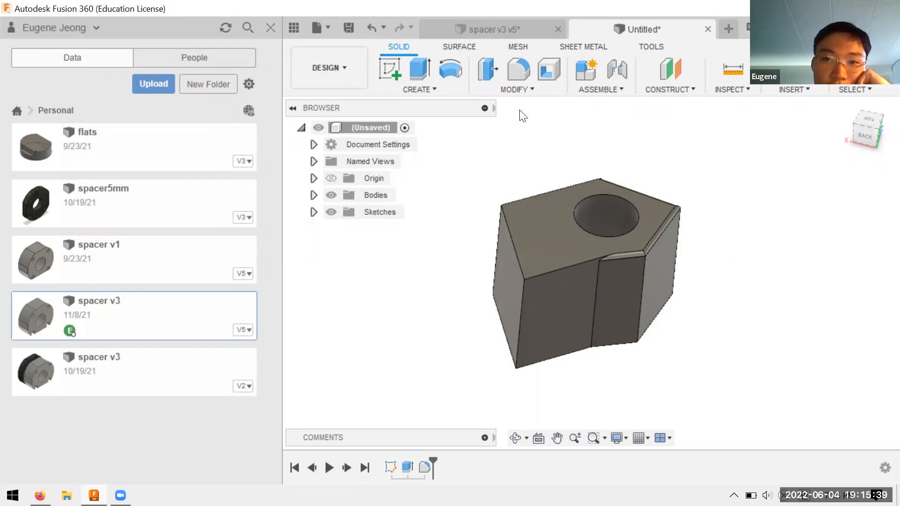
Step: Switch to Firefox and close the Autodesk Education page, returning to the Class 8 slides
{"action": "key", "text": "alt+Tab"}
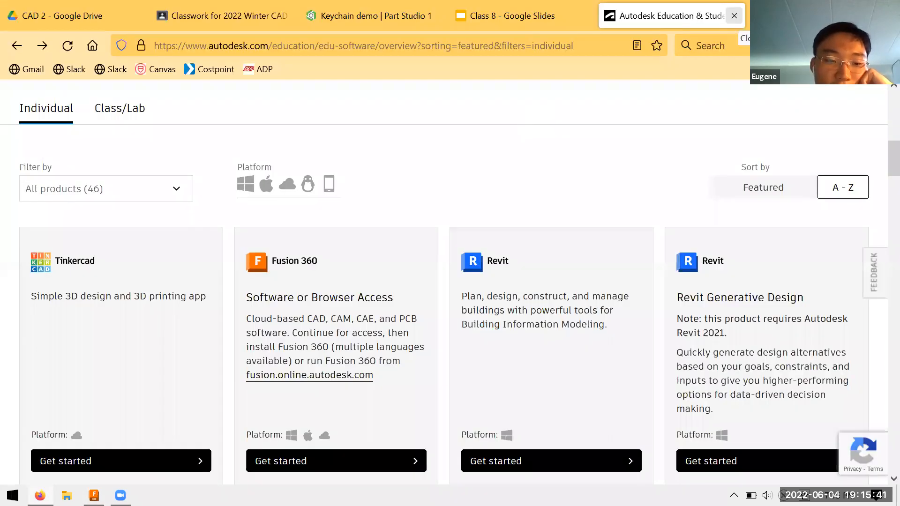
{"action": "left_click", "coordinate": [733, 16]}
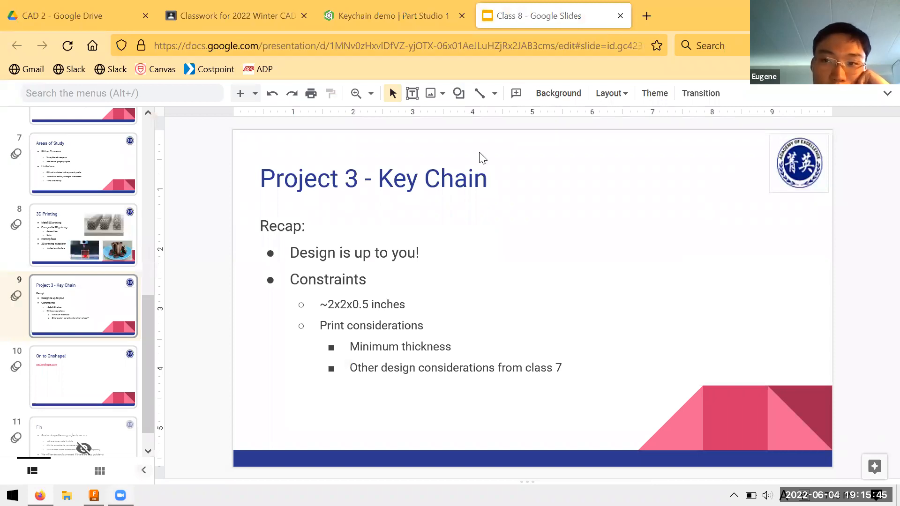
Step: Switch back to Fusion 360, close the untitled design without saving and delete Setup2 from the spacer v3 document
{"action": "key", "text": "alt+Tab"}
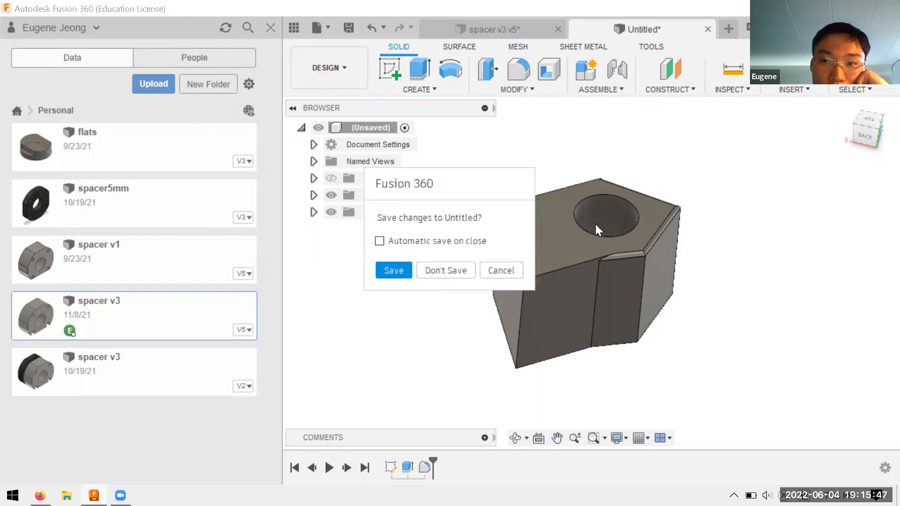
{"action": "left_click", "coordinate": [445, 271]}
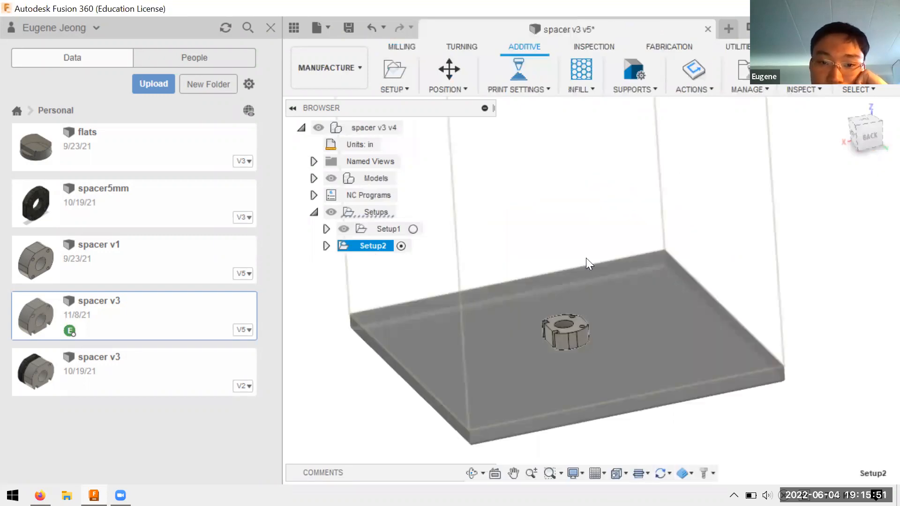
{"action": "key", "text": "Delete"}
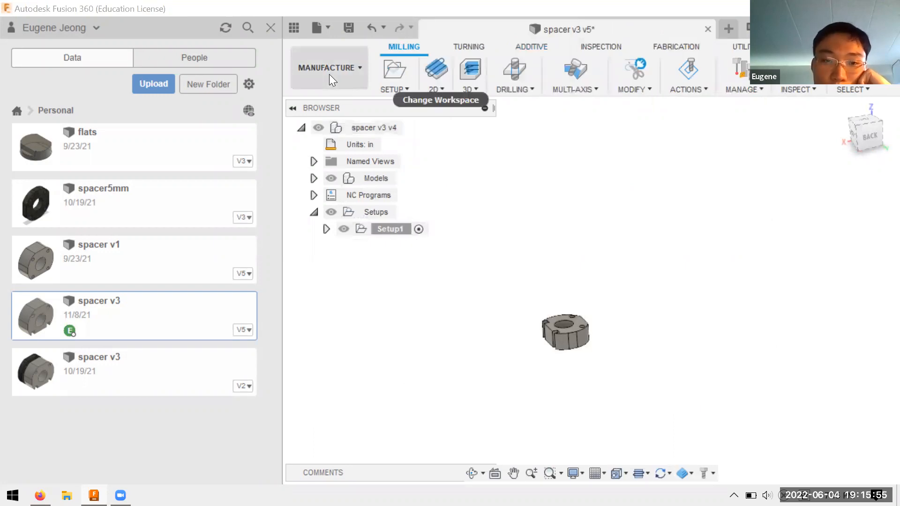
{"action": "left_click", "coordinate": [315, 71]}
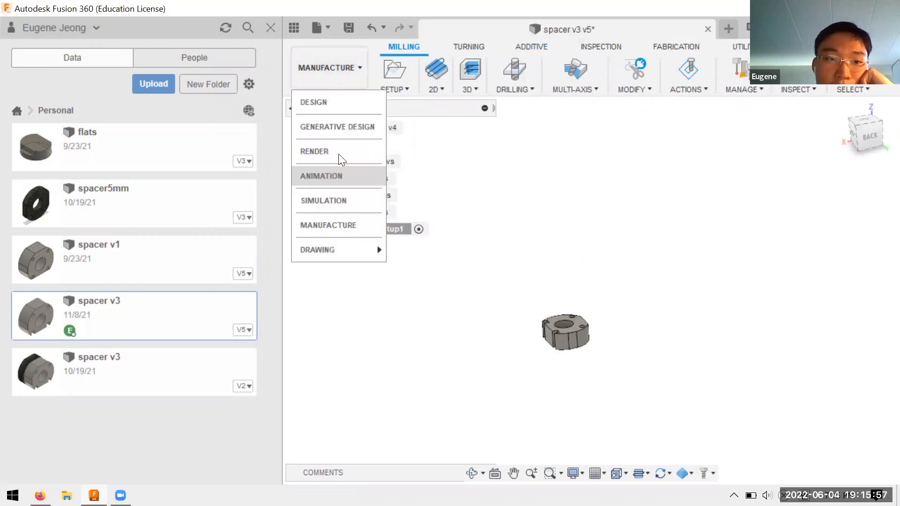
{"action": "left_click", "coordinate": [351, 83]}
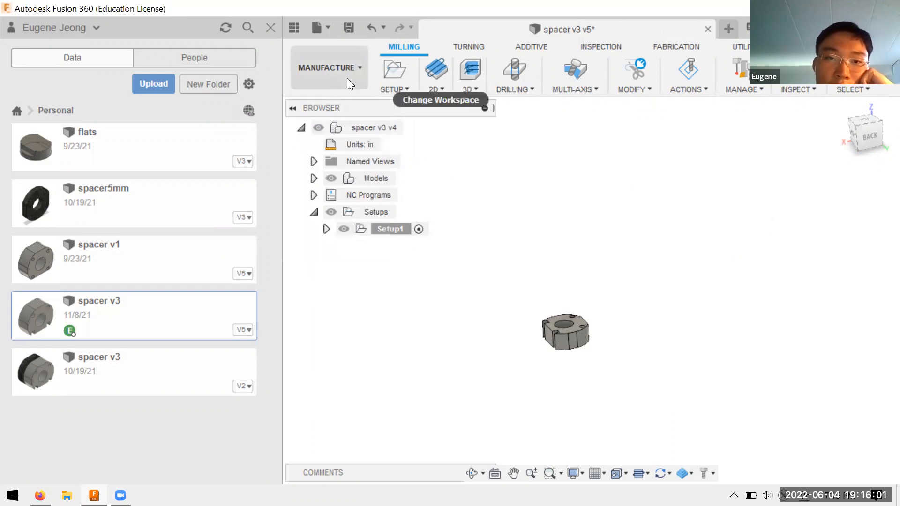
{"action": "left_click", "coordinate": [310, 78]}
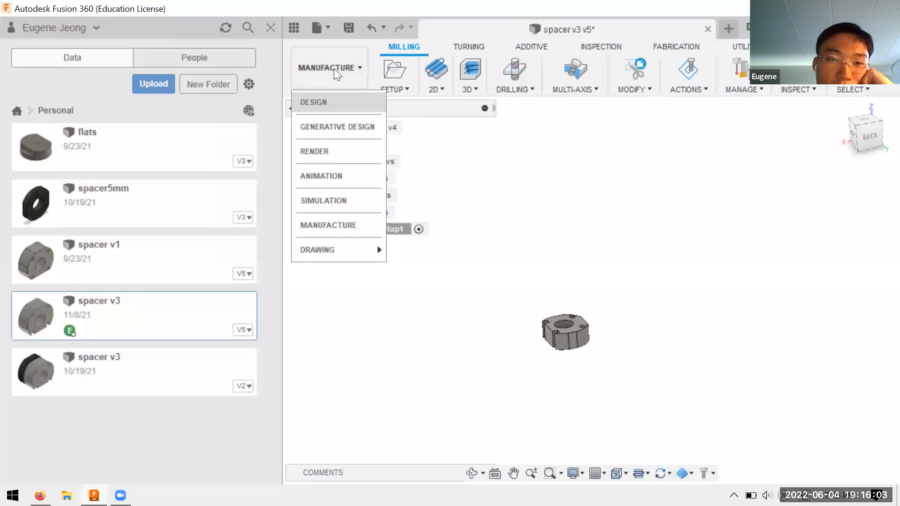
{"action": "left_click", "coordinate": [344, 76]}
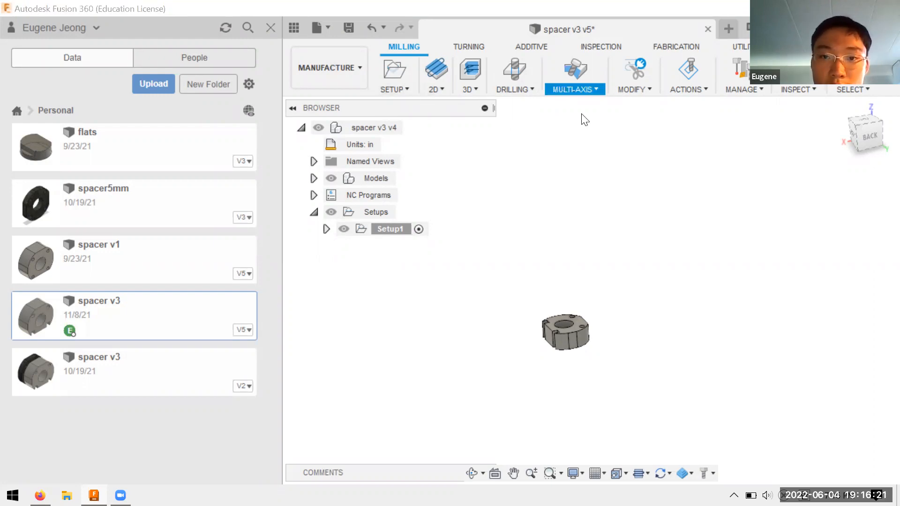
{"action": "left_click", "coordinate": [472, 82]}
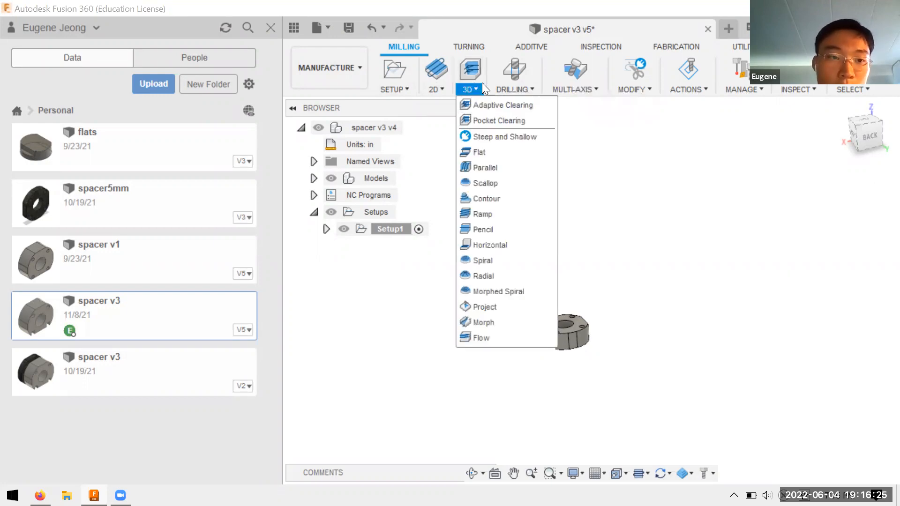
{"action": "left_click", "coordinate": [396, 90]}
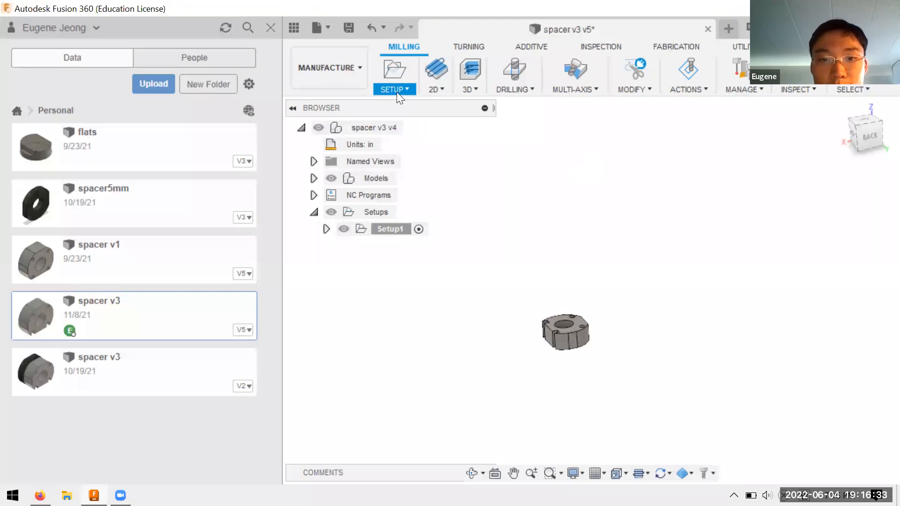
{"action": "left_click", "coordinate": [397, 92]}
{"action": "left_click", "coordinate": [410, 105]}
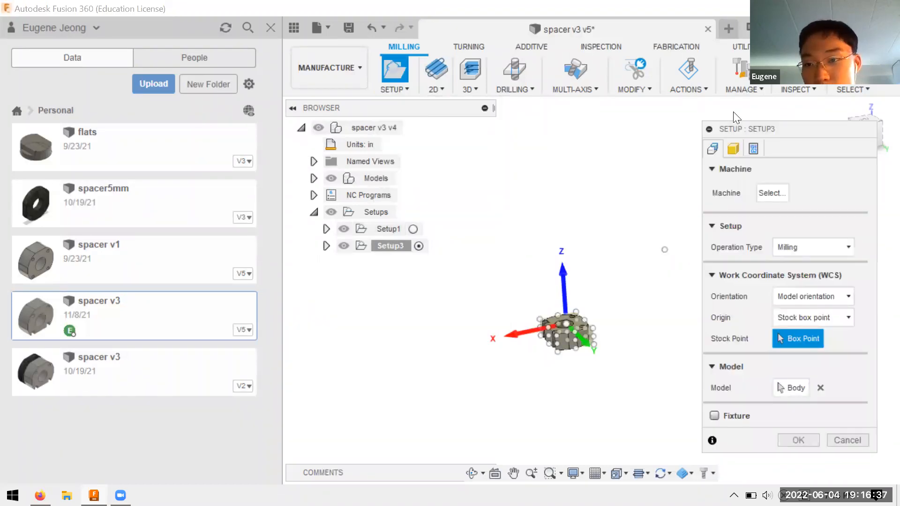
{"action": "left_click_drag", "start_coordinate": [749, 128], "coordinate": [719, 99]}
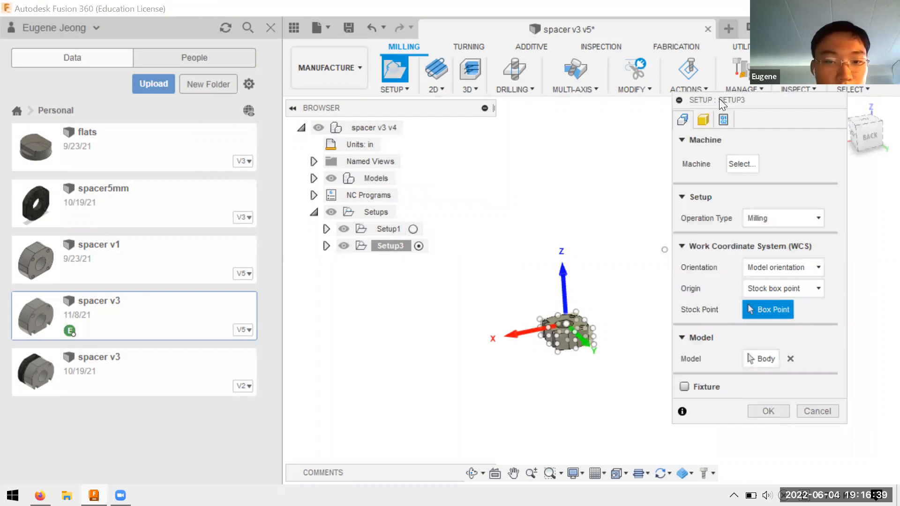
{"action": "mouse_move", "coordinate": [625, 223]}
{"action": "middle_mouse_down", "text": "shift"}
{"action": "mouse_move", "coordinate": [641, 291]}
{"action": "mouse_move", "coordinate": [628, 213]}
{"action": "mouse_move", "coordinate": [641, 189]}
{"action": "mouse_move", "coordinate": [645, 216]}
{"action": "mouse_move", "coordinate": [609, 232]}
{"action": "middle_mouse_up", "text": "shift"}
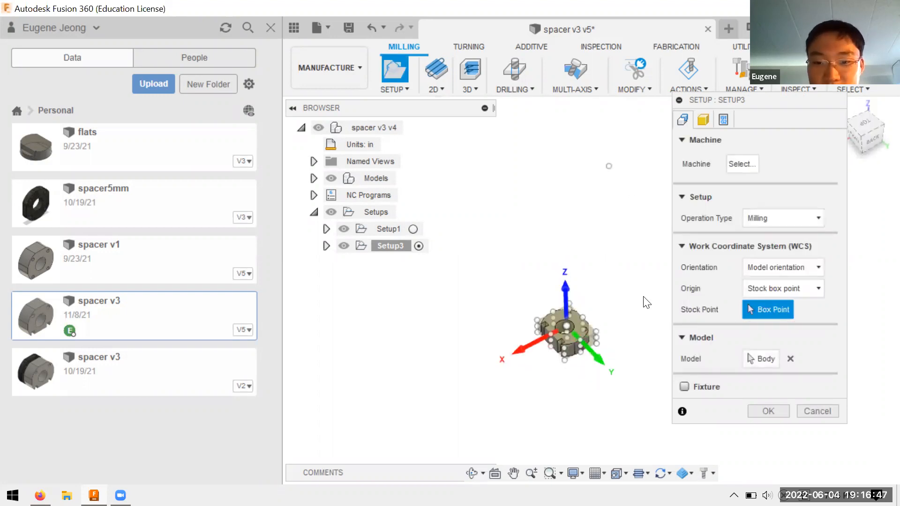
{"action": "middle_click_drag", "start_coordinate": [645, 300], "coordinate": [658, 248], "text": "shift"}
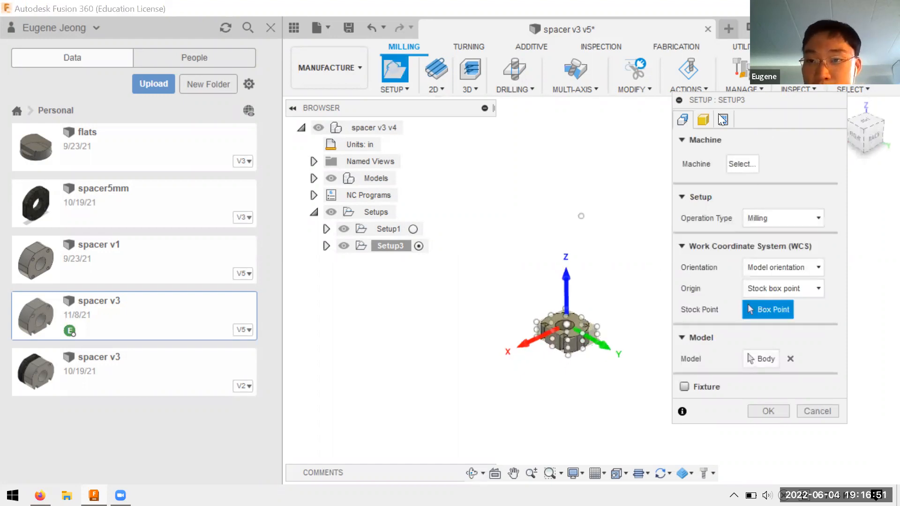
{"action": "left_click", "coordinate": [817, 411]}
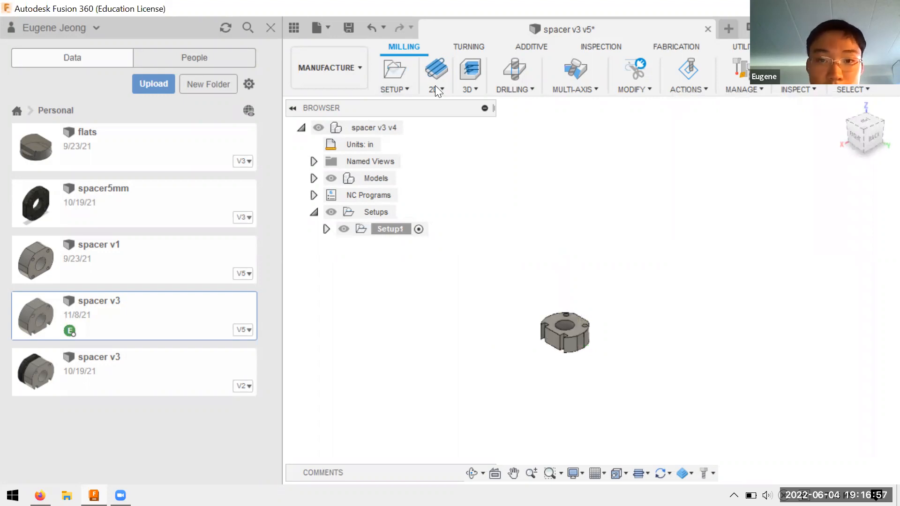
Step: Try to create an additive setup for the spacer with the Creality Ender 3 as its machine
{"action": "left_click", "coordinate": [530, 48]}
{"action": "left_click", "coordinate": [417, 89]}
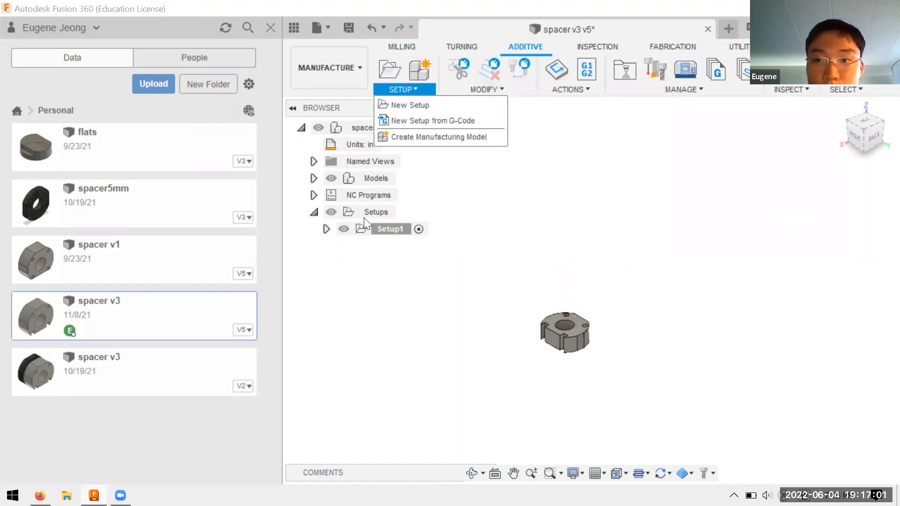
{"action": "left_click", "coordinate": [410, 105]}
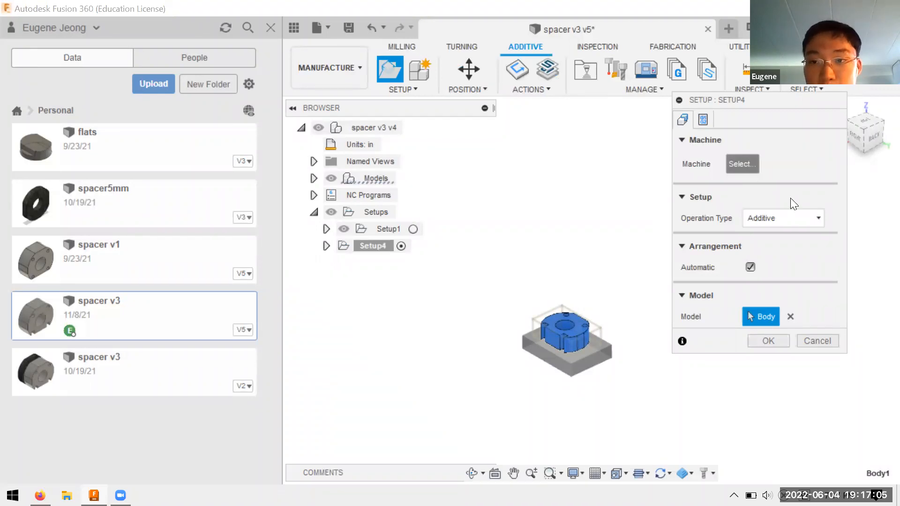
{"action": "left_click", "coordinate": [744, 165]}
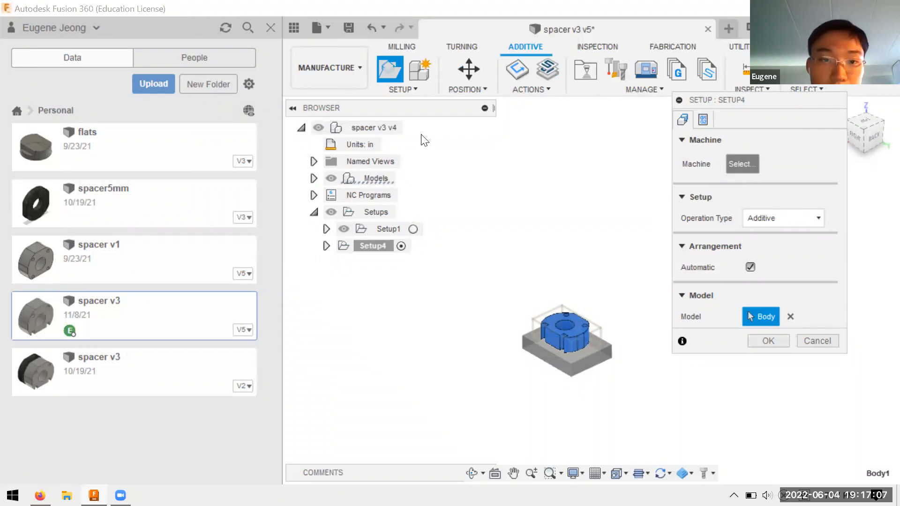
{"action": "left_click", "coordinate": [406, 150]}
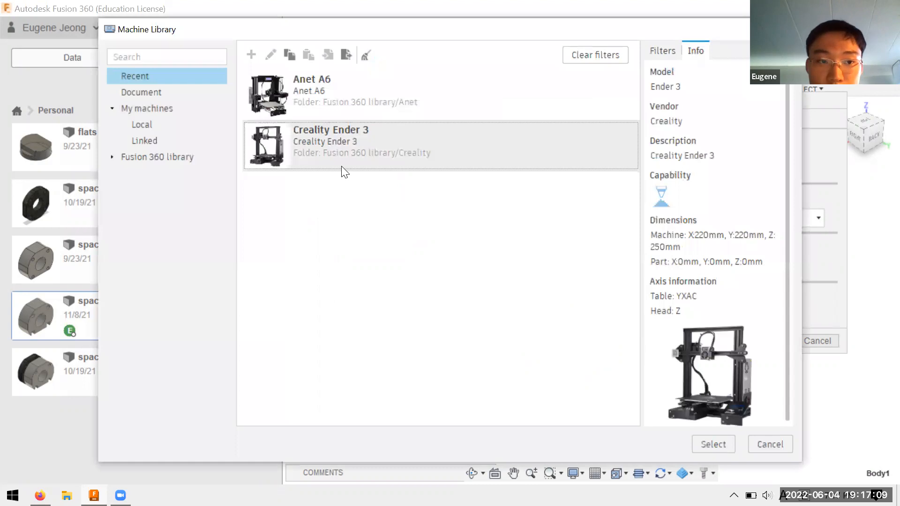
{"action": "left_click", "coordinate": [423, 162]}
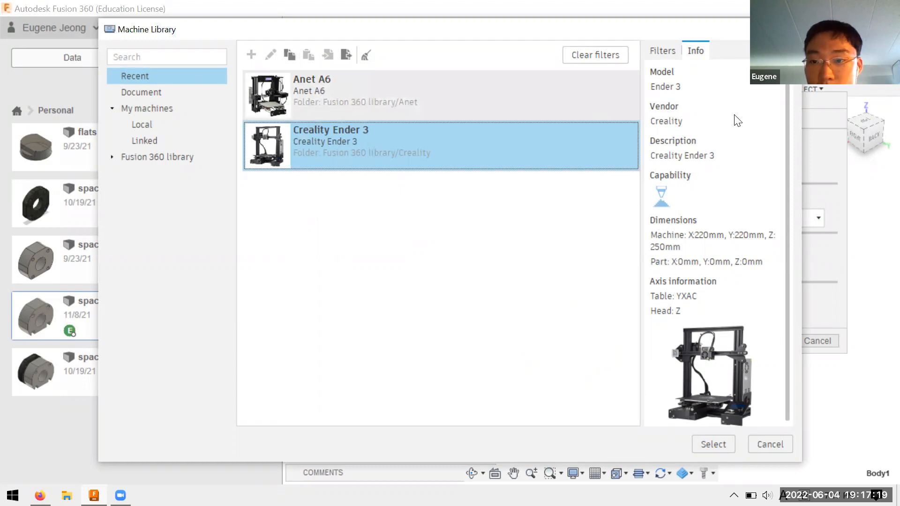
{"action": "scroll", "coordinate": [705, 136], "scroll_direction": "down", "scroll_amount": 1}
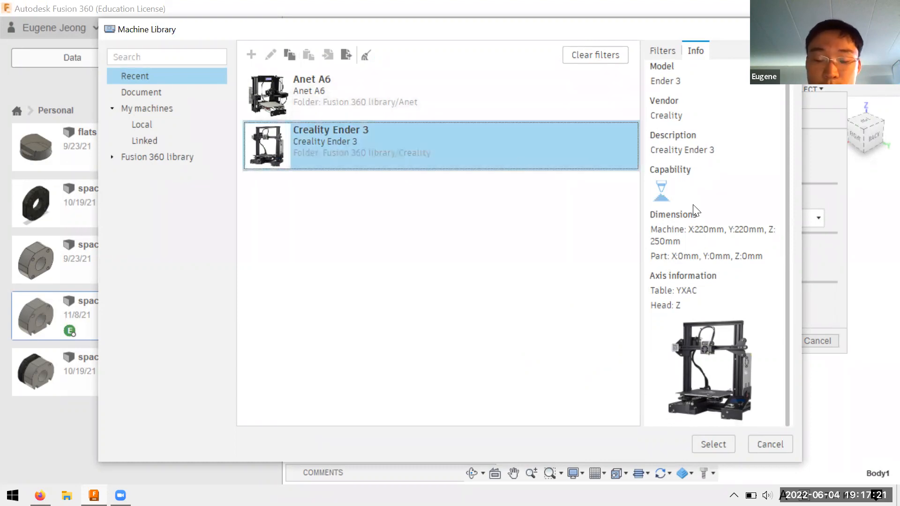
{"action": "left_click", "coordinate": [713, 445]}
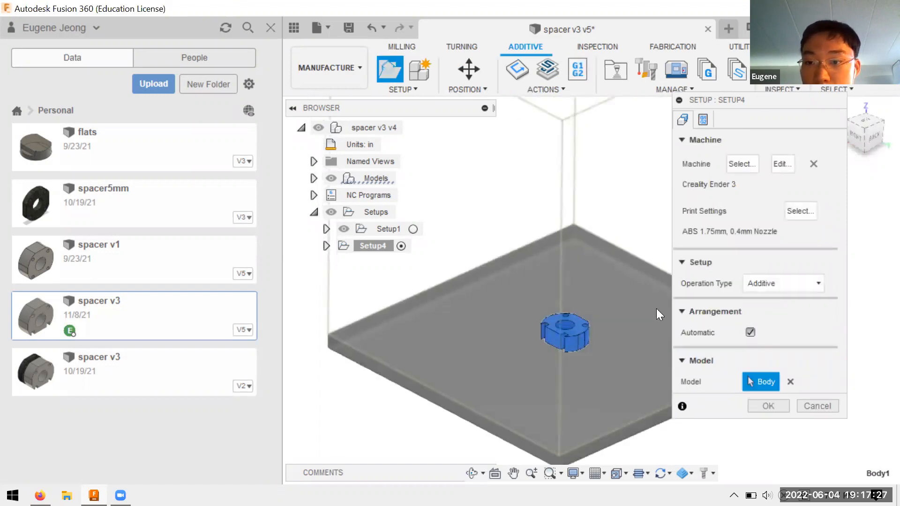
{"action": "middle_click_drag", "start_coordinate": [561, 235], "coordinate": [560, 276], "text": "shift"}
{"action": "left_click", "coordinate": [468, 72]}
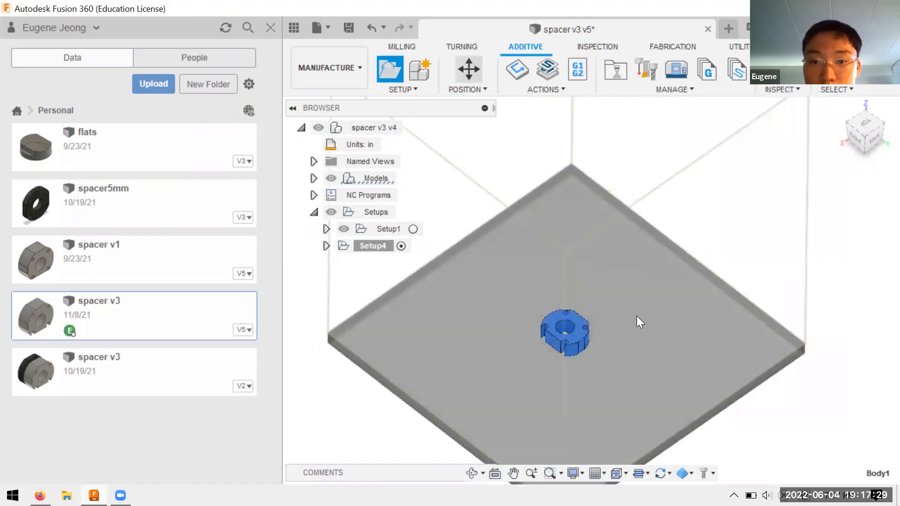
{"action": "left_click", "coordinate": [591, 265]}
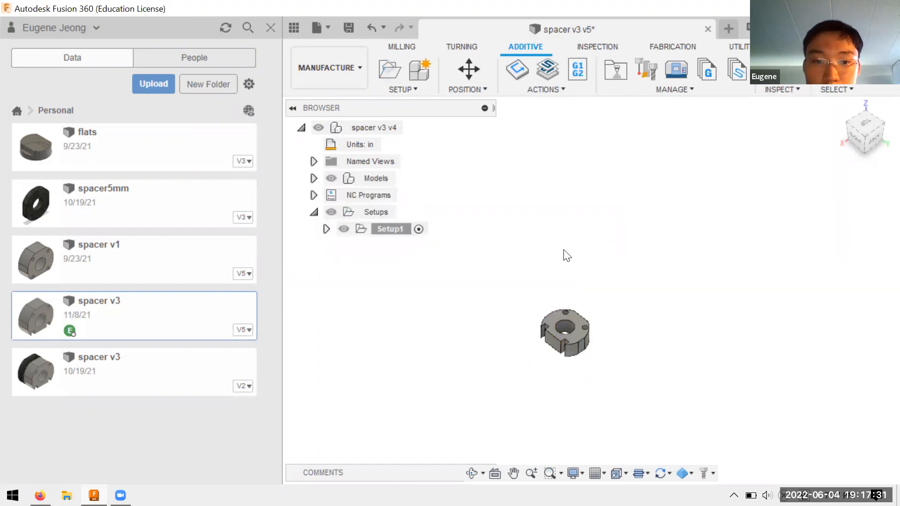
Step: Create an additive setup for the spacer body using the Creality Ender 3, keeping automatic arrangement
{"action": "left_click", "coordinate": [414, 89]}
{"action": "left_click", "coordinate": [412, 104]}
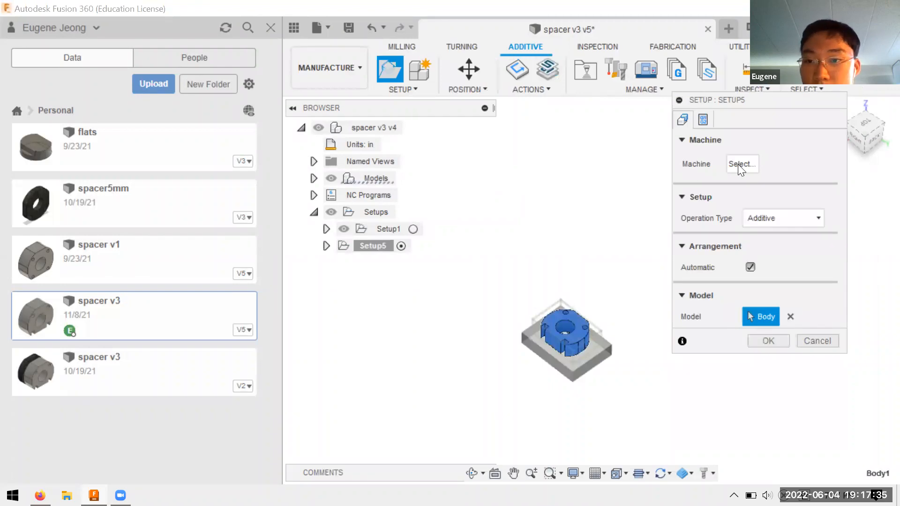
{"action": "left_click", "coordinate": [739, 164]}
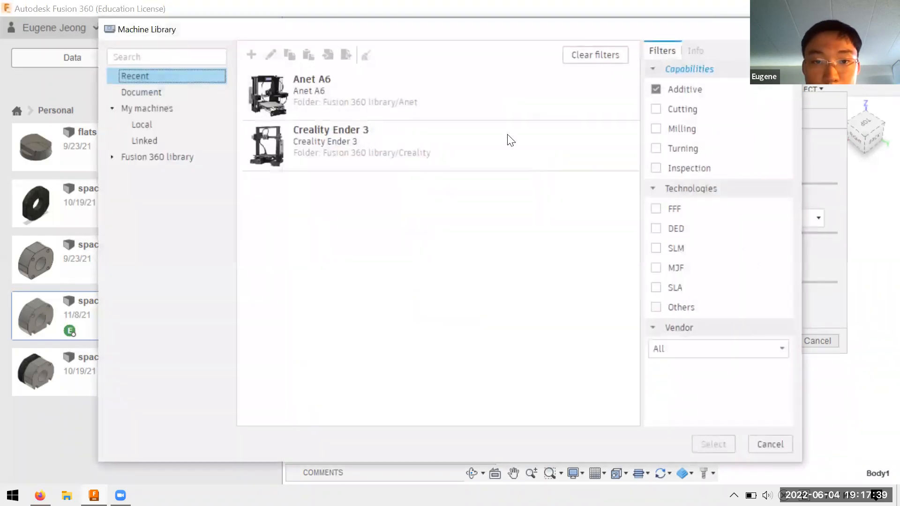
{"action": "left_click", "coordinate": [508, 140]}
{"action": "left_click", "coordinate": [713, 444]}
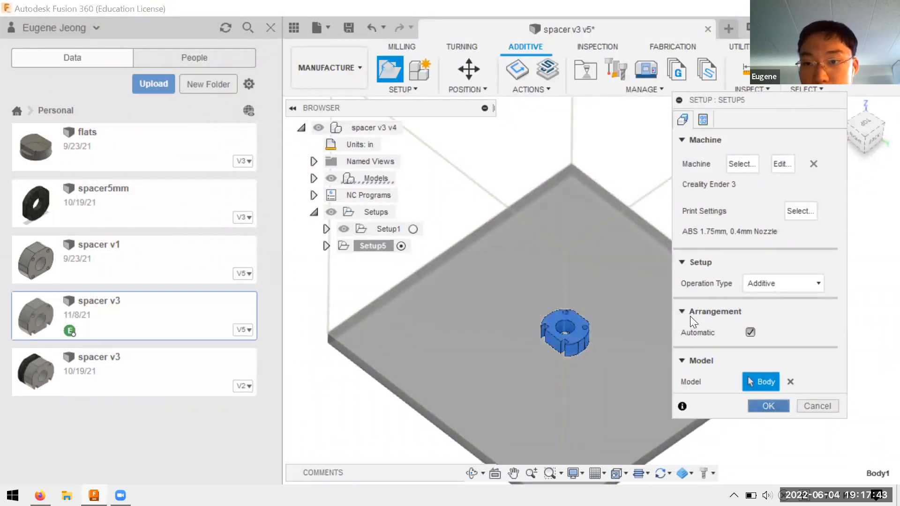
{"action": "left_click", "coordinate": [764, 283]}
{"action": "left_click", "coordinate": [766, 281]}
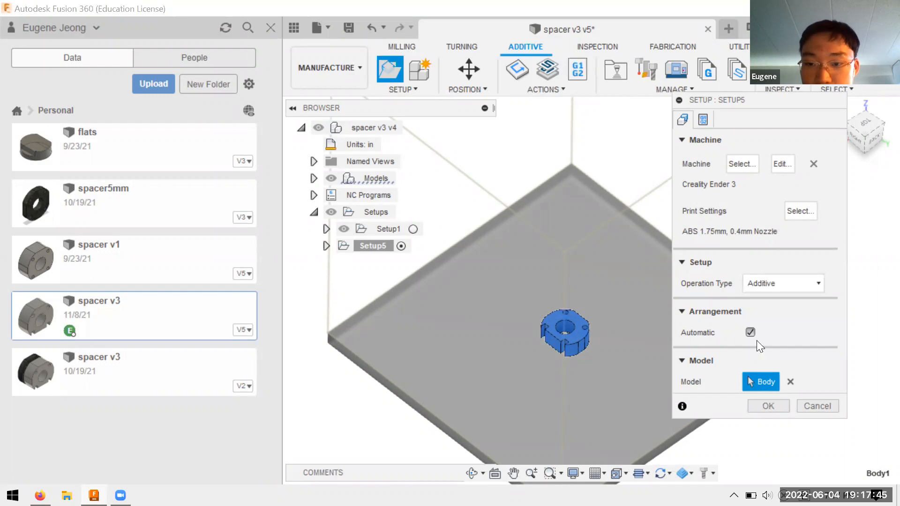
{"action": "left_click", "coordinate": [754, 404]}
Step: Raise the spacer 2.50 in along Z above the build plate with Move Components
{"action": "mouse_move", "coordinate": [669, 324]}
{"action": "middle_mouse_down", "text": "shift"}
{"action": "mouse_move", "coordinate": [673, 297]}
{"action": "mouse_move", "coordinate": [674, 310]}
{"action": "middle_mouse_up", "text": "shift"}
{"action": "scroll", "coordinate": [622, 375], "scroll_direction": "up", "scroll_amount": 3}
{"action": "scroll", "coordinate": [622, 381], "scroll_direction": "down", "scroll_amount": 2}
{"action": "scroll", "coordinate": [609, 351], "scroll_direction": "up", "scroll_amount": 3}
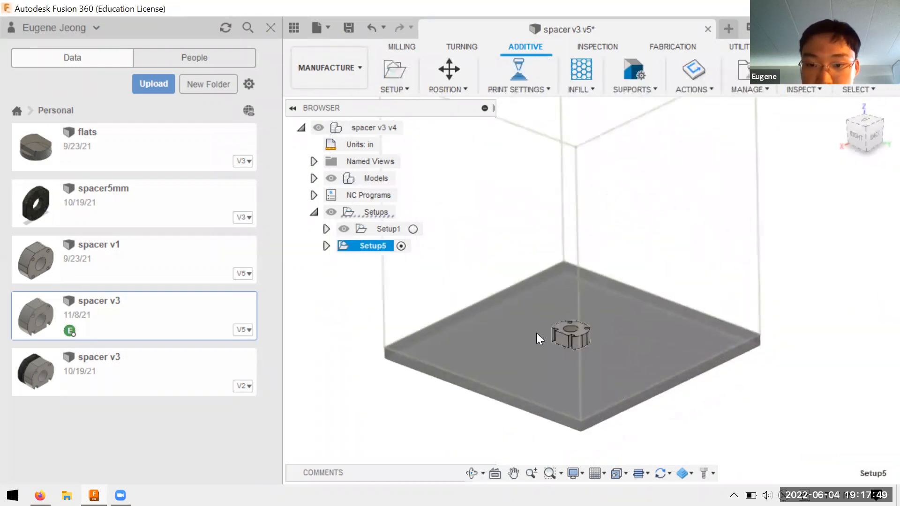
{"action": "middle_click_drag", "start_coordinate": [606, 328], "coordinate": [626, 363], "text": "shift"}
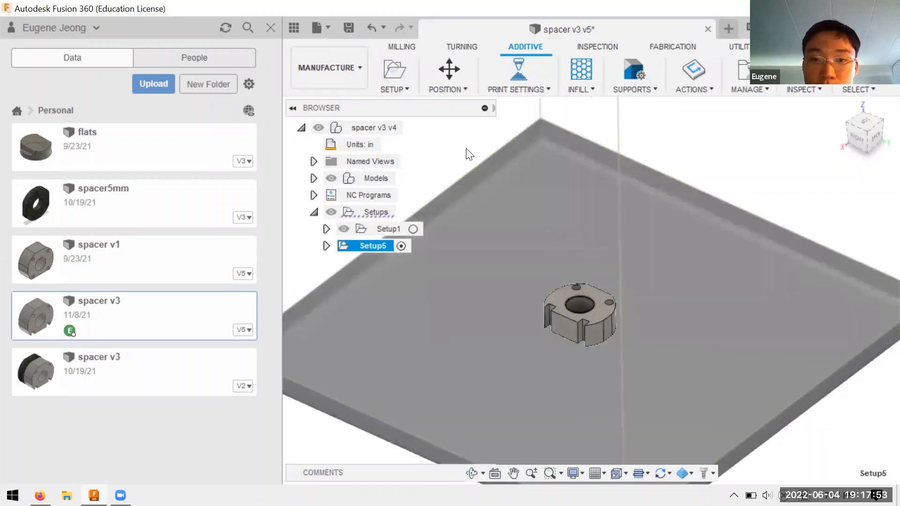
{"action": "scroll", "coordinate": [596, 283], "scroll_direction": "up", "scroll_amount": 2}
{"action": "scroll", "coordinate": [577, 279], "scroll_direction": "down", "scroll_amount": 5}
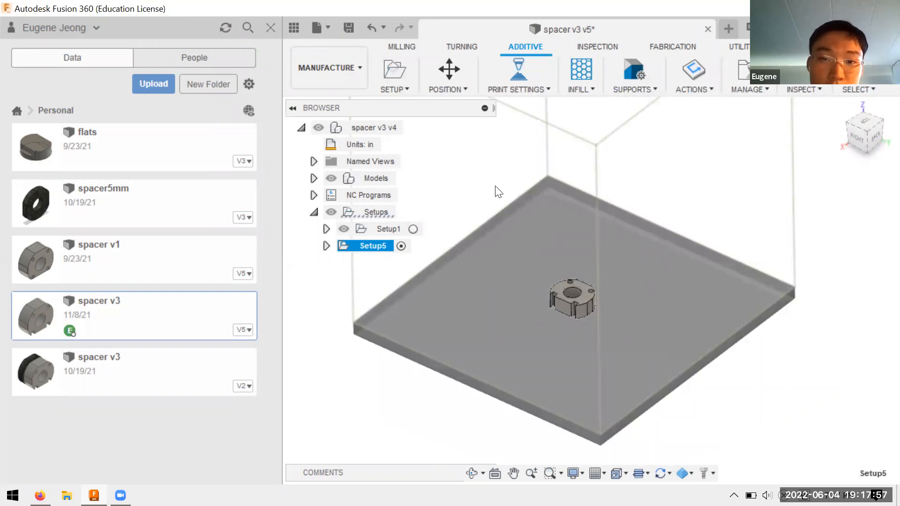
{"action": "left_click", "coordinate": [455, 72]}
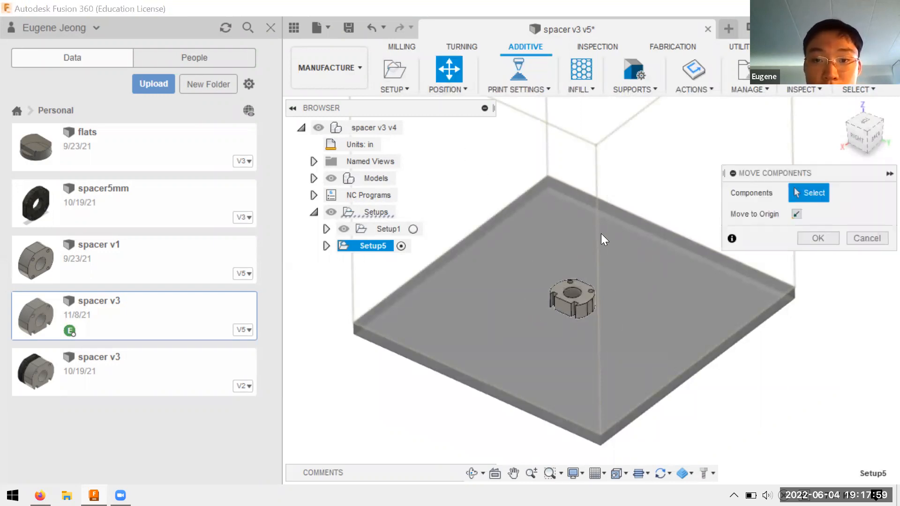
{"action": "left_click", "coordinate": [575, 290]}
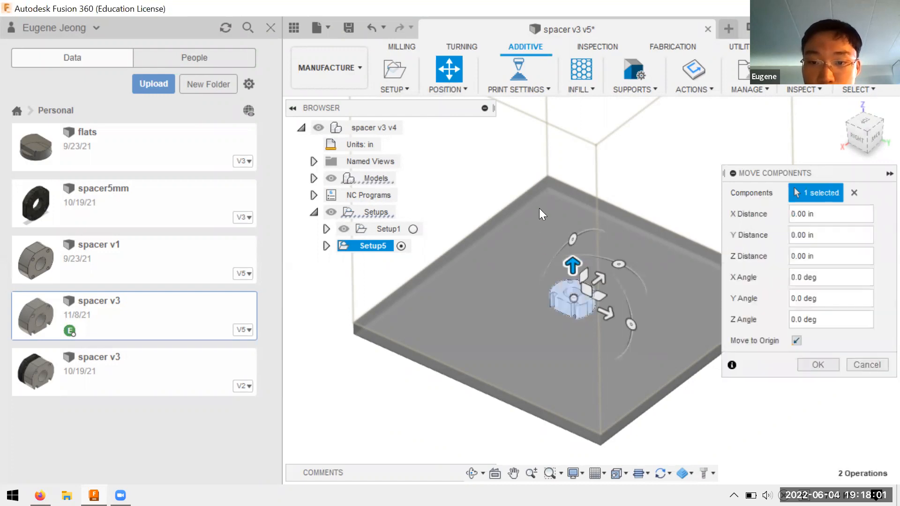
{"action": "left_click_drag", "start_coordinate": [605, 313], "coordinate": [604, 206]}
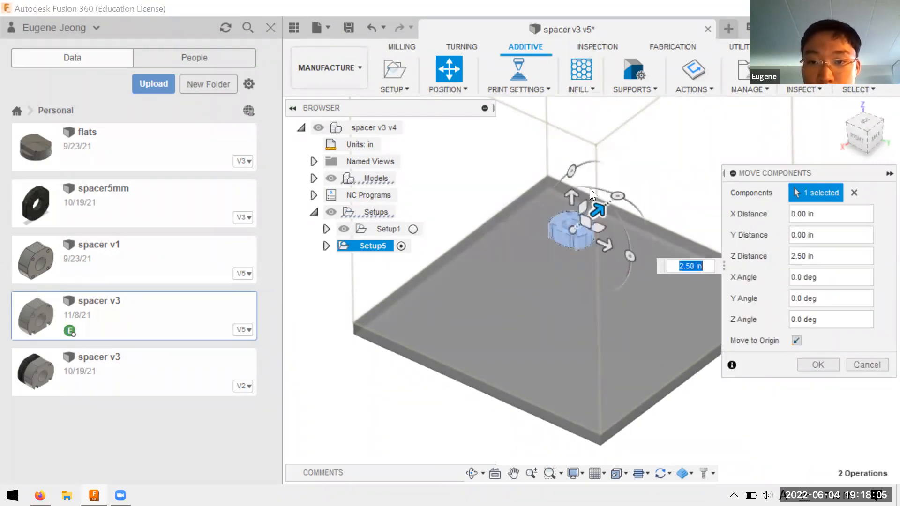
Step: Rotate the raised spacer 90 degrees about the Y axis so that it stands upright
{"action": "left_click_drag", "start_coordinate": [571, 171], "coordinate": [528, 259]}
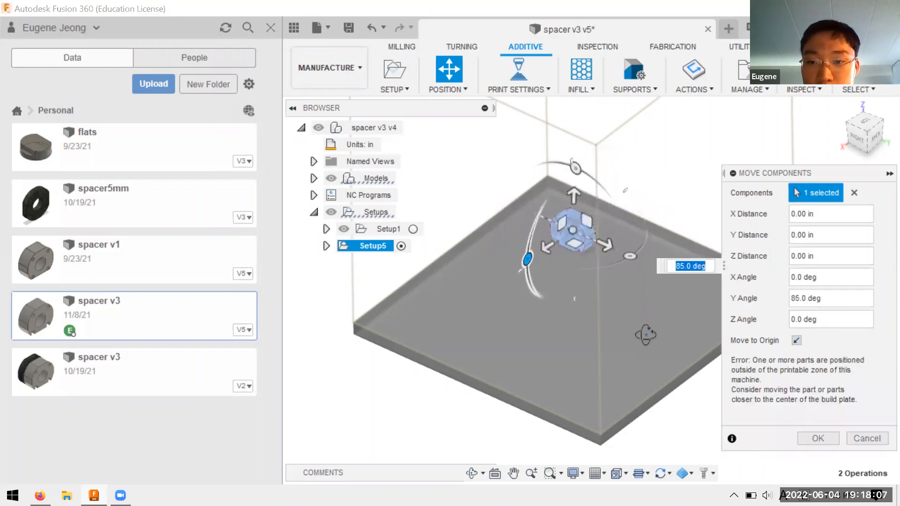
{"action": "middle_click_drag", "start_coordinate": [646, 335], "coordinate": [630, 321], "text": "shift"}
{"action": "mouse_move", "coordinate": [527, 244]}
{"action": "left_mouse_down"}
{"action": "mouse_move", "coordinate": [527, 271]}
{"action": "mouse_move", "coordinate": [526, 249]}
{"action": "left_mouse_up"}
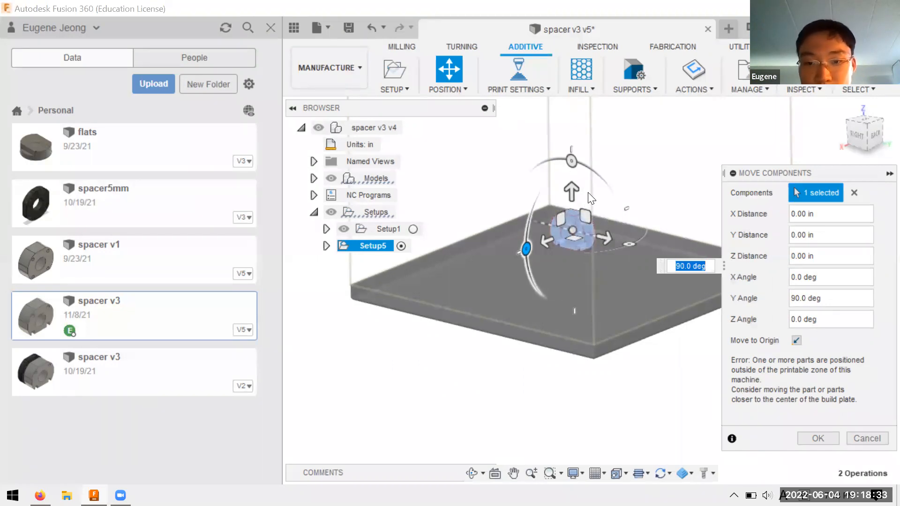
{"action": "scroll", "coordinate": [629, 219], "scroll_direction": "up", "scroll_amount": 5}
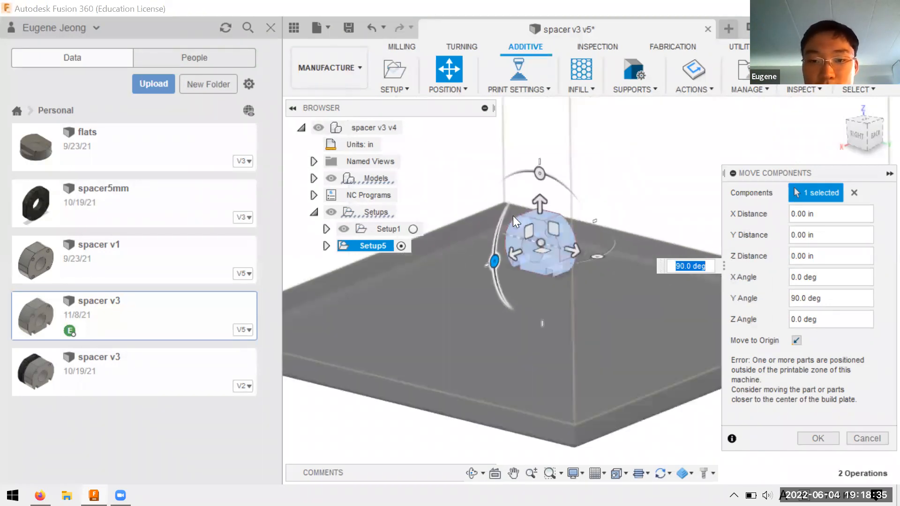
{"action": "scroll", "coordinate": [511, 241], "scroll_direction": "up", "scroll_amount": 4}
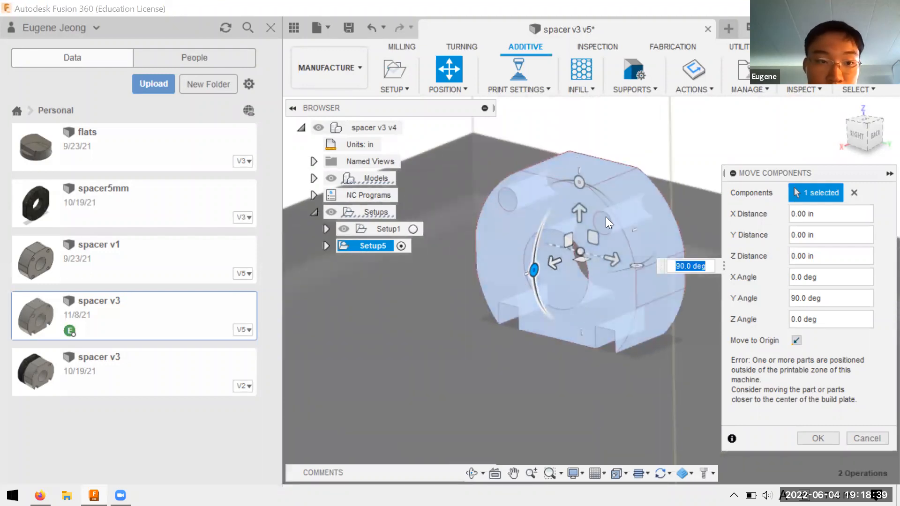
{"action": "scroll", "coordinate": [562, 246], "scroll_direction": "down", "scroll_amount": 1}
{"action": "scroll", "coordinate": [567, 241], "scroll_direction": "down", "scroll_amount": 2}
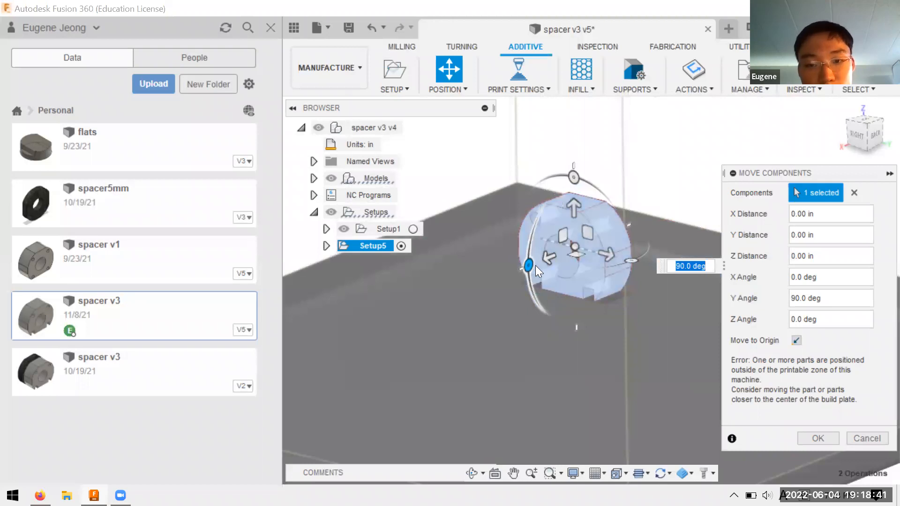
Step: Return the spacer's rotation to 0 degrees so that it lies flat, and confirm the move
{"action": "left_click_drag", "start_coordinate": [536, 265], "coordinate": [569, 190]}
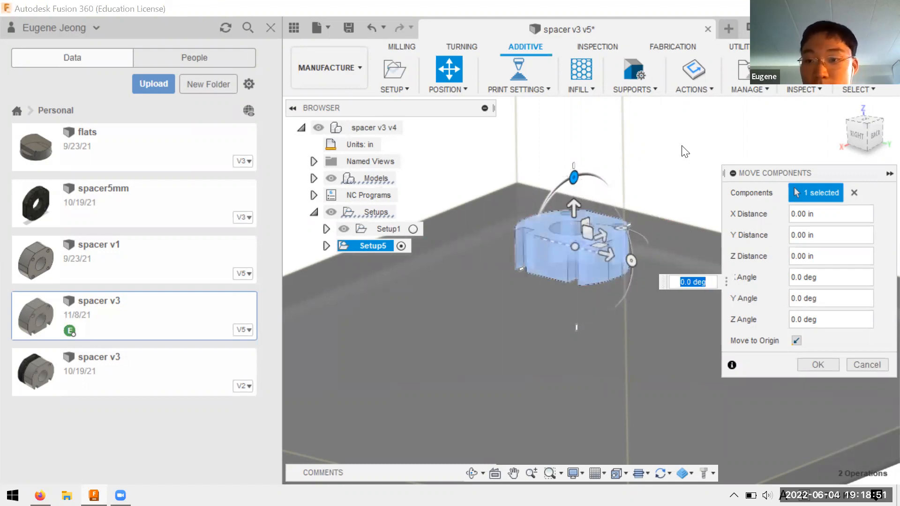
{"action": "scroll", "coordinate": [685, 151], "scroll_direction": "up", "scroll_amount": 2}
{"action": "left_click", "coordinate": [816, 365]}
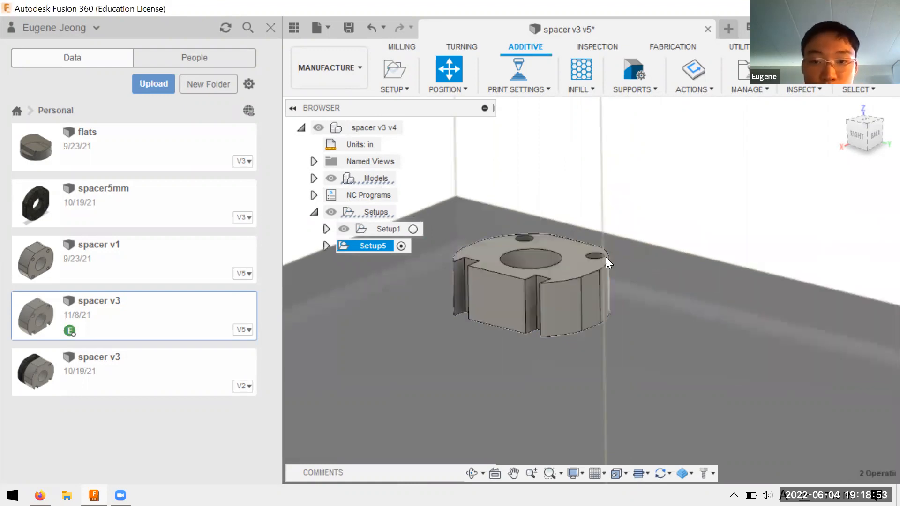
Step: Place the spacer component on the build platform with a clearance of 0.00 in, leaving Arrange off
{"action": "middle_click_drag", "start_coordinate": [647, 240], "coordinate": [646, 261], "text": "shift"}
{"action": "scroll", "coordinate": [647, 257], "scroll_direction": "up", "scroll_amount": 3}
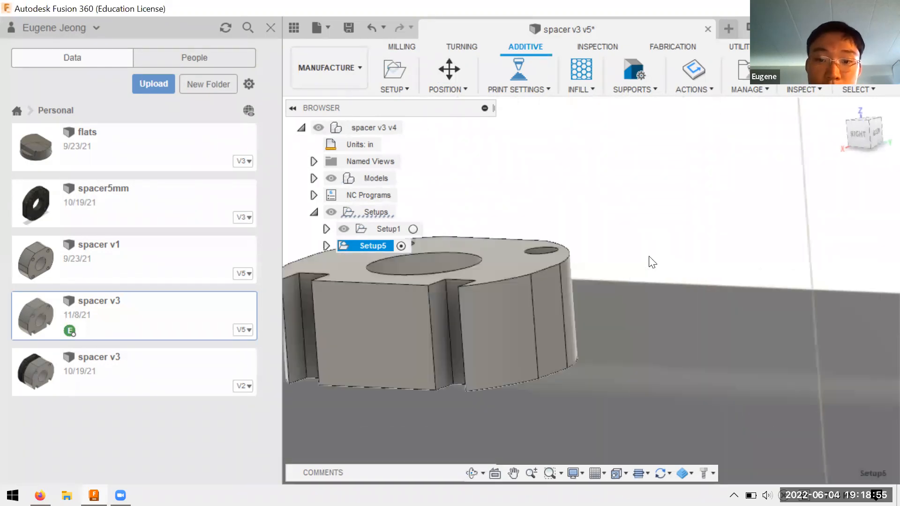
{"action": "scroll", "coordinate": [647, 256], "scroll_direction": "down", "scroll_amount": 4}
{"action": "left_click", "coordinate": [466, 91]}
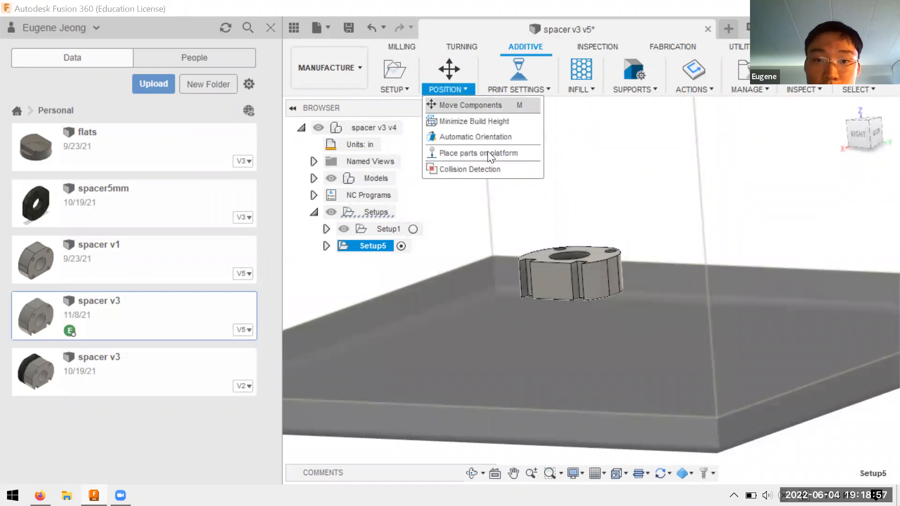
{"action": "left_click", "coordinate": [562, 270]}
{"action": "mouse_move", "coordinate": [669, 322]}
{"action": "middle_mouse_down", "text": "shift"}
{"action": "mouse_move", "coordinate": [684, 306]}
{"action": "mouse_move", "coordinate": [647, 304]}
{"action": "mouse_move", "coordinate": [640, 315]}
{"action": "mouse_move", "coordinate": [681, 334]}
{"action": "middle_mouse_up", "text": "shift"}
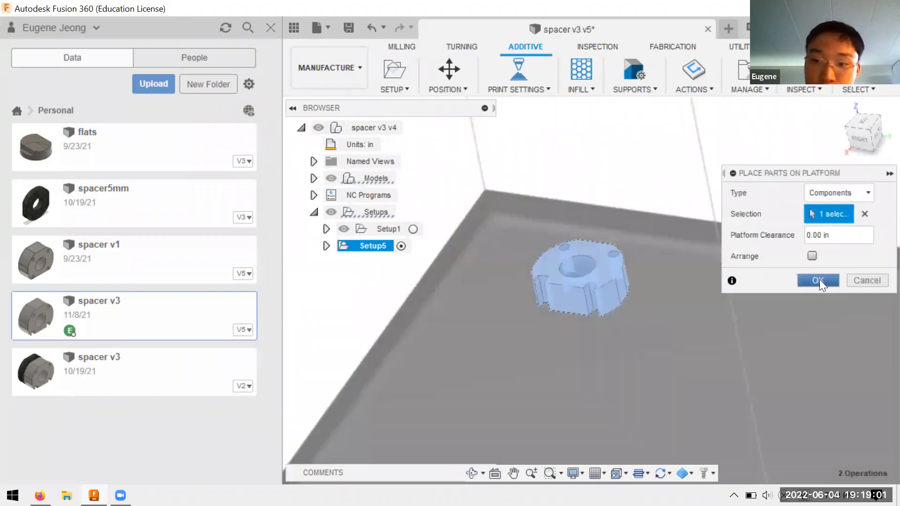
{"action": "left_click", "coordinate": [818, 281]}
Step: Browse the print settings in the Fusion 360 library for different filaments and nozzles, then close it without selecting one
{"action": "scroll", "coordinate": [609, 267], "scroll_direction": "up", "scroll_amount": 3}
{"action": "scroll", "coordinate": [628, 263], "scroll_direction": "down", "scroll_amount": 6}
{"action": "scroll", "coordinate": [668, 292], "scroll_direction": "up", "scroll_amount": 4}
{"action": "scroll", "coordinate": [544, 209], "scroll_direction": "up", "scroll_amount": 3}
{"action": "middle_click_drag", "start_coordinate": [608, 228], "coordinate": [586, 197], "text": "shift"}
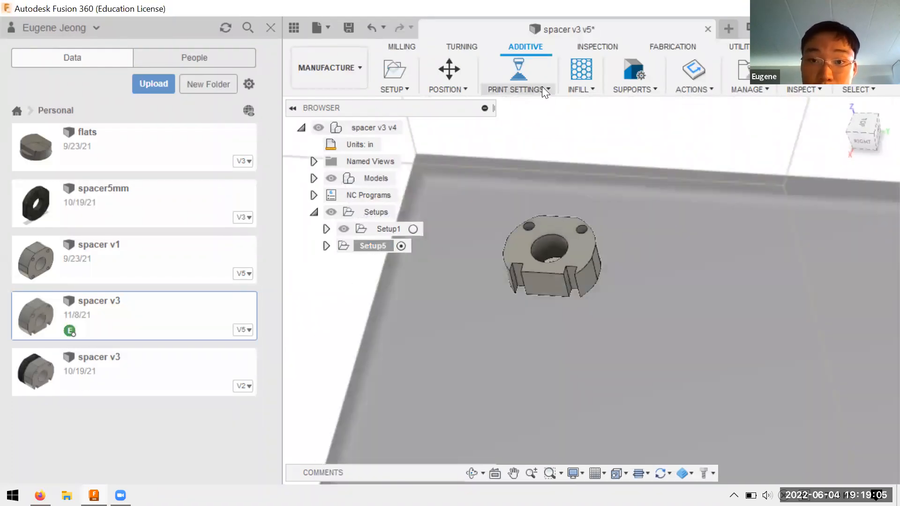
{"action": "left_click", "coordinate": [543, 88]}
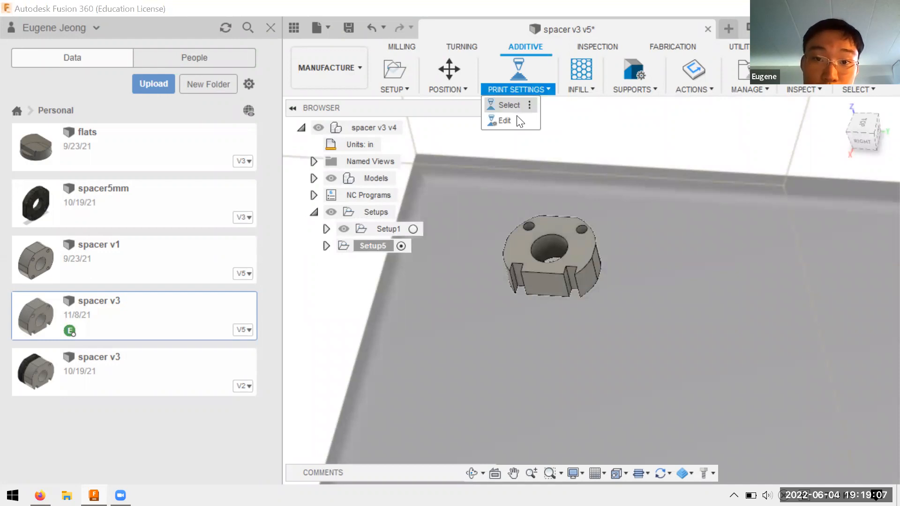
{"action": "left_click", "coordinate": [530, 83]}
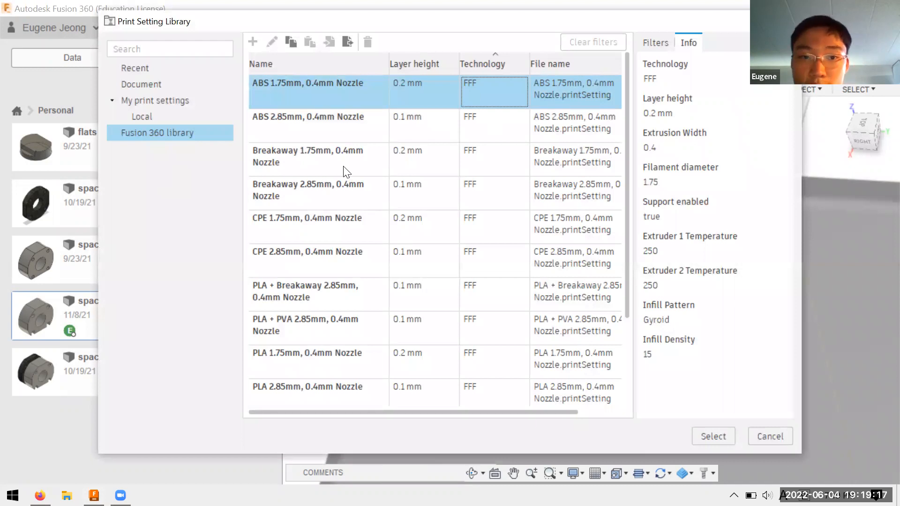
{"action": "scroll", "coordinate": [574, 279], "scroll_direction": "down", "scroll_amount": 1}
{"action": "scroll", "coordinate": [469, 224], "scroll_direction": "up", "scroll_amount": 1}
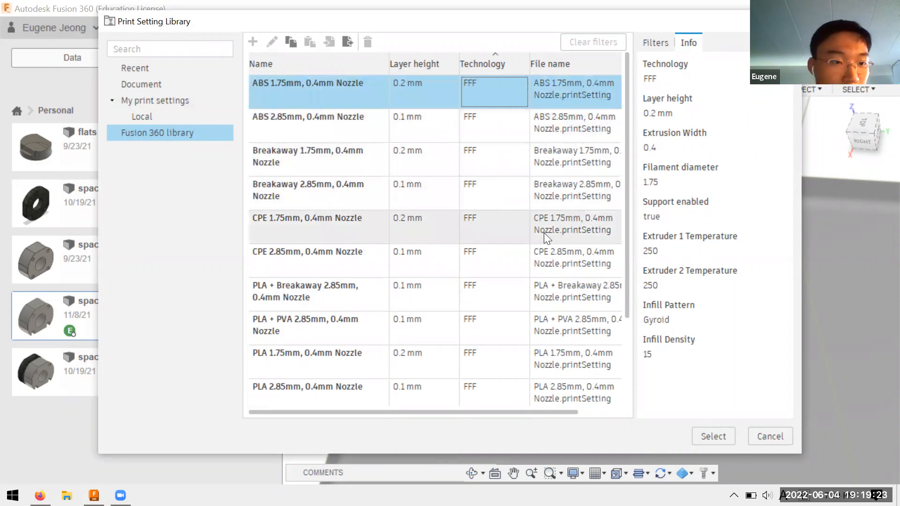
{"action": "scroll", "coordinate": [484, 214], "scroll_direction": "down", "scroll_amount": 1}
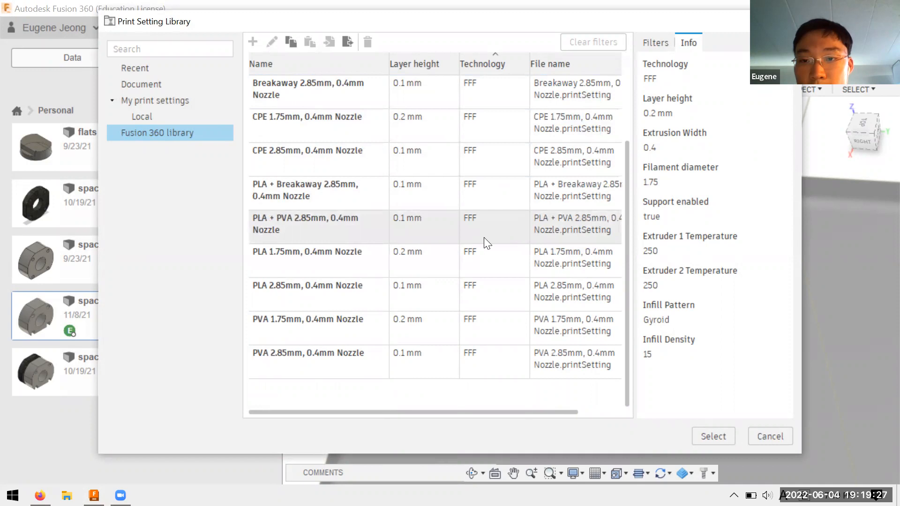
{"action": "scroll", "coordinate": [492, 245], "scroll_direction": "up", "scroll_amount": 1}
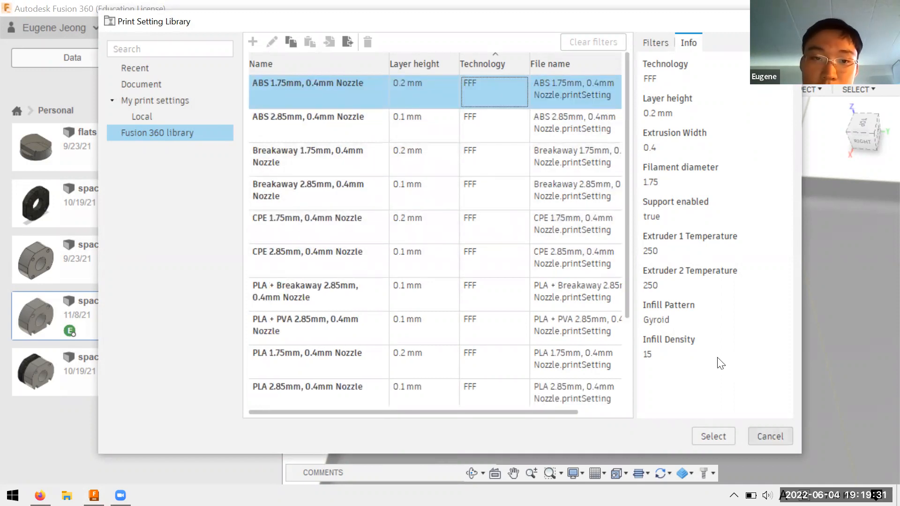
{"action": "left_click", "coordinate": [770, 436]}
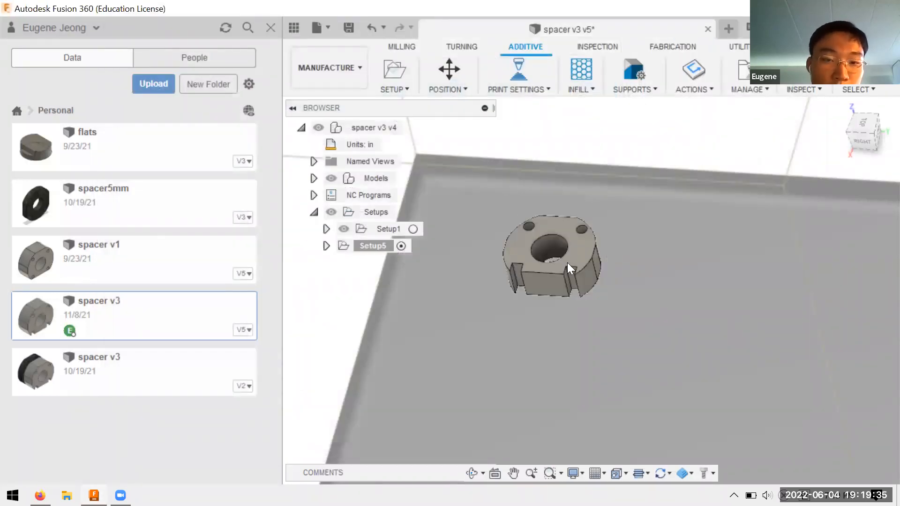
Step: Open the infill settings of the ABS 1.75mm, 0.4mm Nozzle print setting for the spacer setup
{"action": "scroll", "coordinate": [541, 258], "scroll_direction": "up", "scroll_amount": 2}
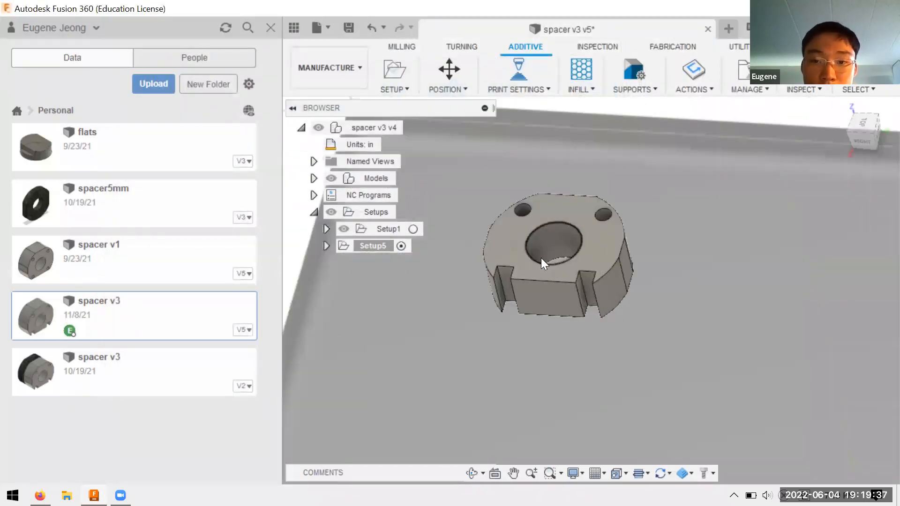
{"action": "scroll", "coordinate": [542, 255], "scroll_direction": "down", "scroll_amount": 8}
{"action": "scroll", "coordinate": [600, 296], "scroll_direction": "down", "scroll_amount": 1}
{"action": "scroll", "coordinate": [569, 215], "scroll_direction": "up", "scroll_amount": 3}
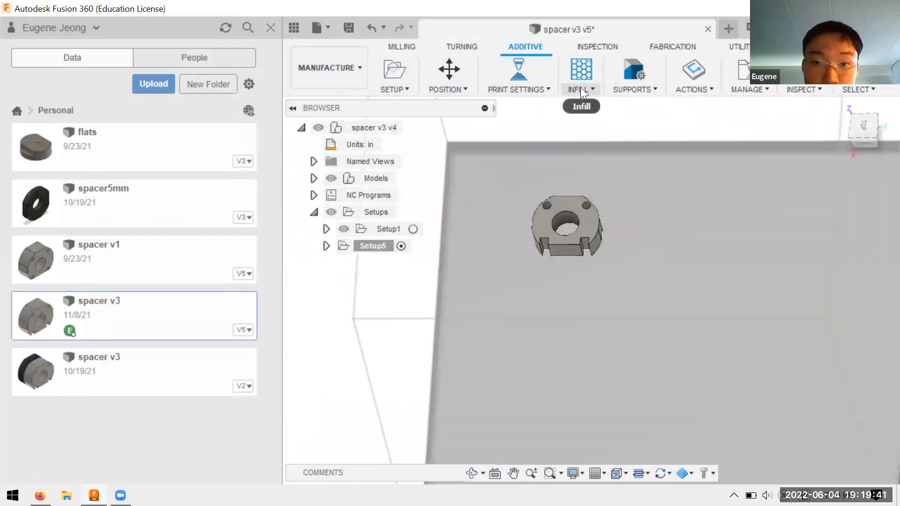
{"action": "left_click", "coordinate": [580, 88]}
{"action": "left_click", "coordinate": [592, 108]}
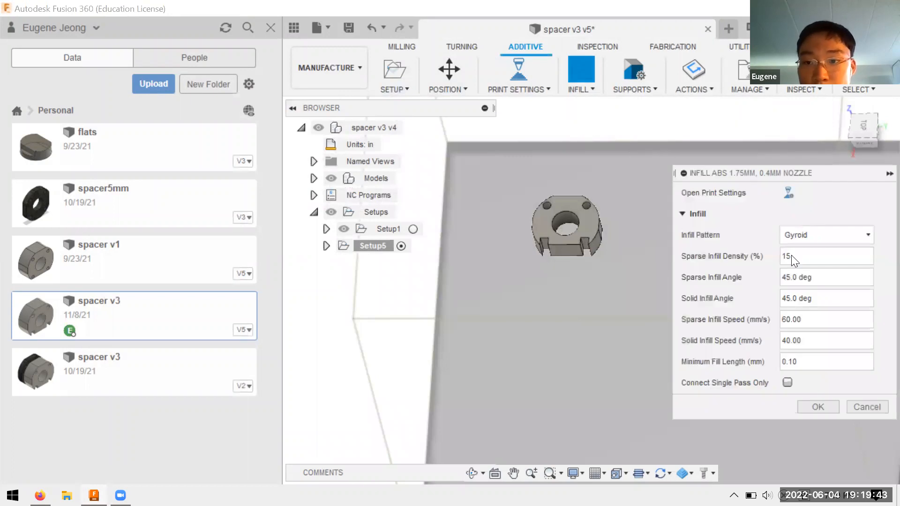
Step: Try the Rectilinear, Gyroid and Star infill patterns
{"action": "left_click", "coordinate": [813, 239]}
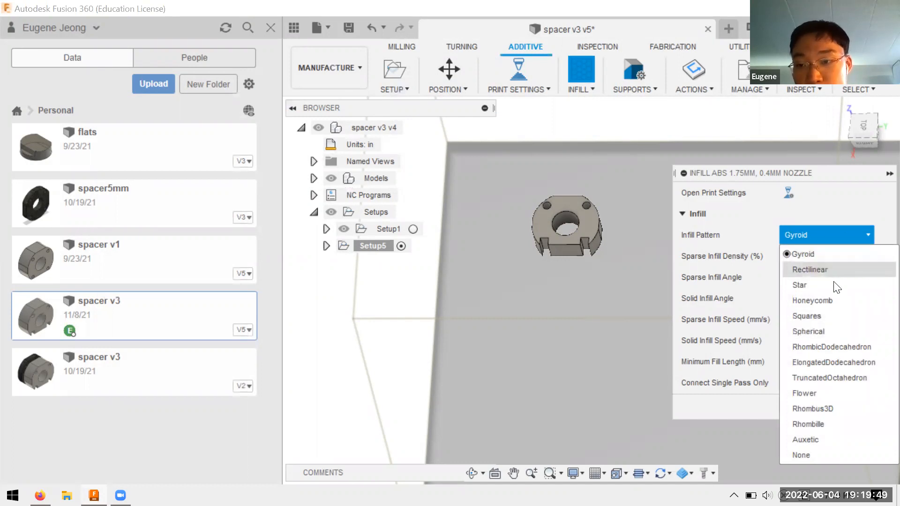
{"action": "left_click", "coordinate": [827, 271]}
{"action": "left_click", "coordinate": [814, 235]}
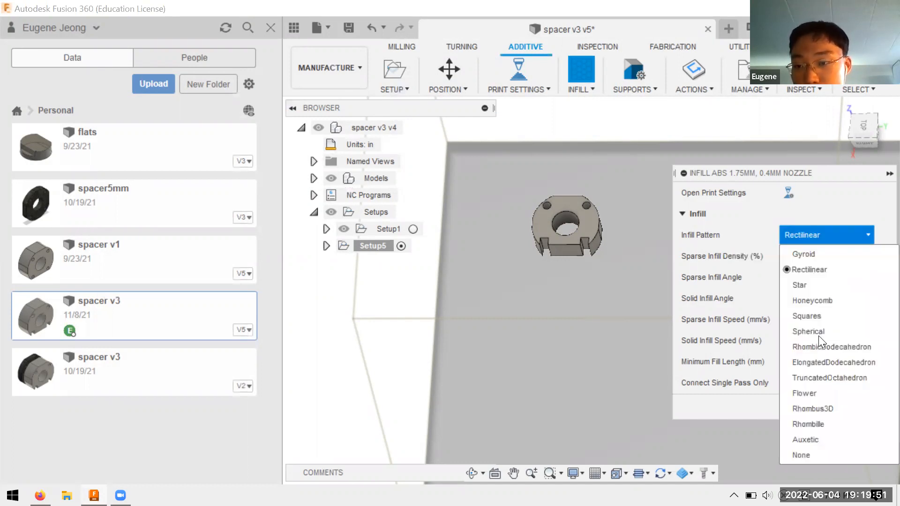
{"action": "left_click", "coordinate": [803, 255]}
{"action": "left_click", "coordinate": [815, 235]}
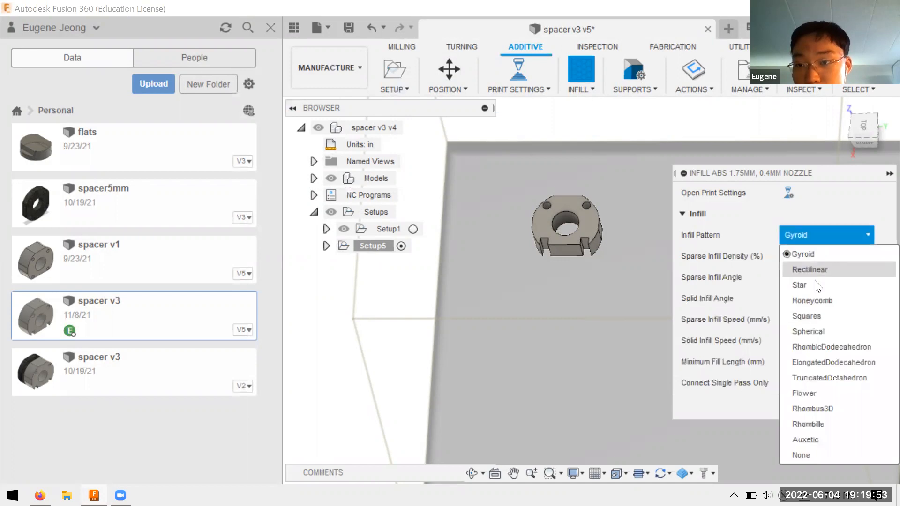
{"action": "left_click", "coordinate": [815, 271]}
{"action": "left_click", "coordinate": [815, 236]}
{"action": "left_click", "coordinate": [818, 285]}
Step: Set the infill pattern to Honeycomb and confirm the infill settings
{"action": "left_click", "coordinate": [821, 235]}
{"action": "left_click", "coordinate": [816, 301]}
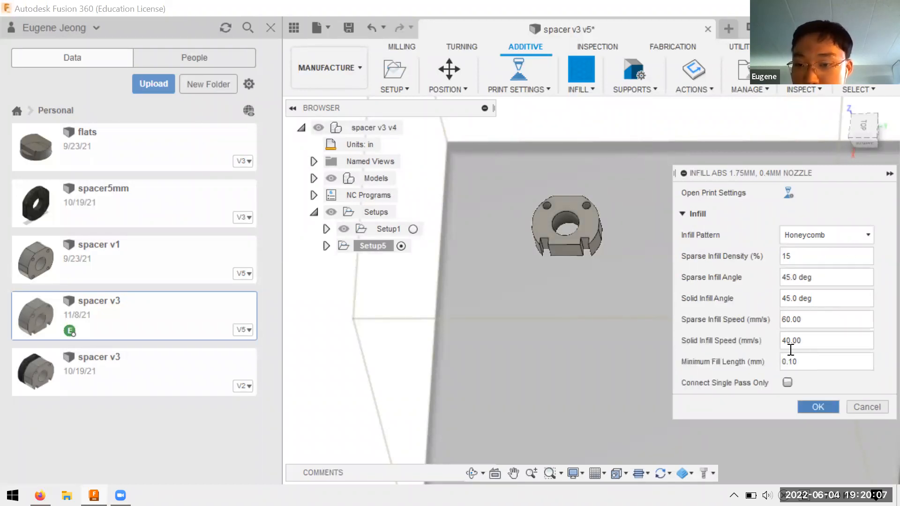
{"action": "left_click", "coordinate": [818, 407]}
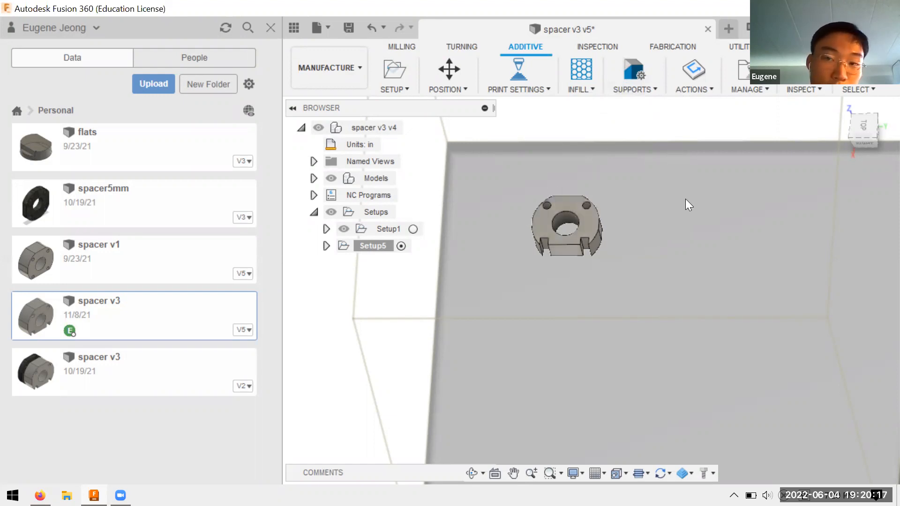
Step: Look over the support options, then generate the additive toolpath for Setup5
{"action": "left_click", "coordinate": [628, 73]}
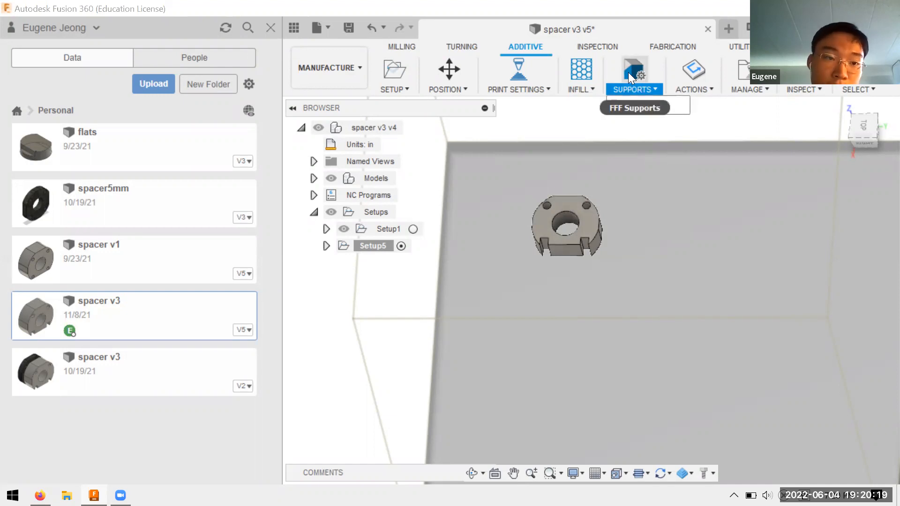
{"action": "left_click", "coordinate": [651, 89]}
{"action": "left_click", "coordinate": [656, 92]}
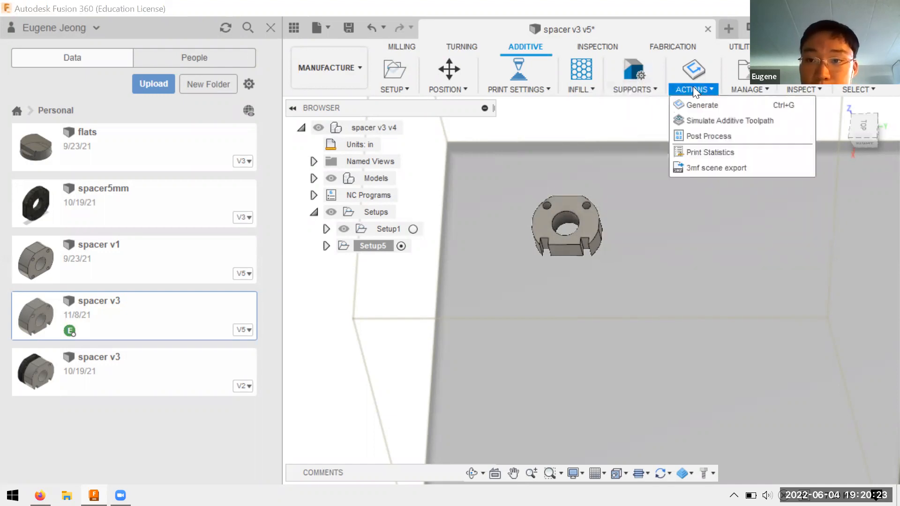
{"action": "left_click", "coordinate": [694, 105]}
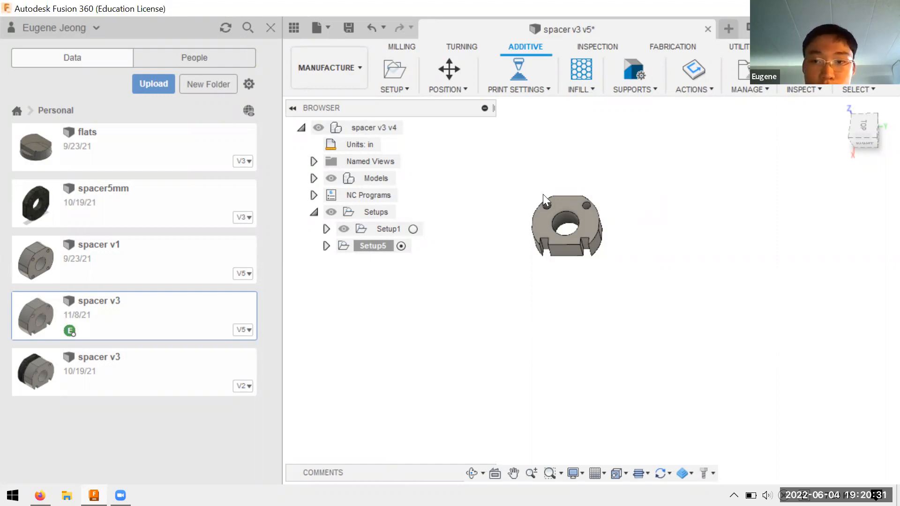
Step: Try to simulate the additive toolpath without selecting a setup entry, and dismiss the dialog
{"action": "scroll", "coordinate": [558, 204], "scroll_direction": "up", "scroll_amount": 4}
{"action": "middle_click_drag", "start_coordinate": [613, 265], "coordinate": [671, 253], "text": "shift"}
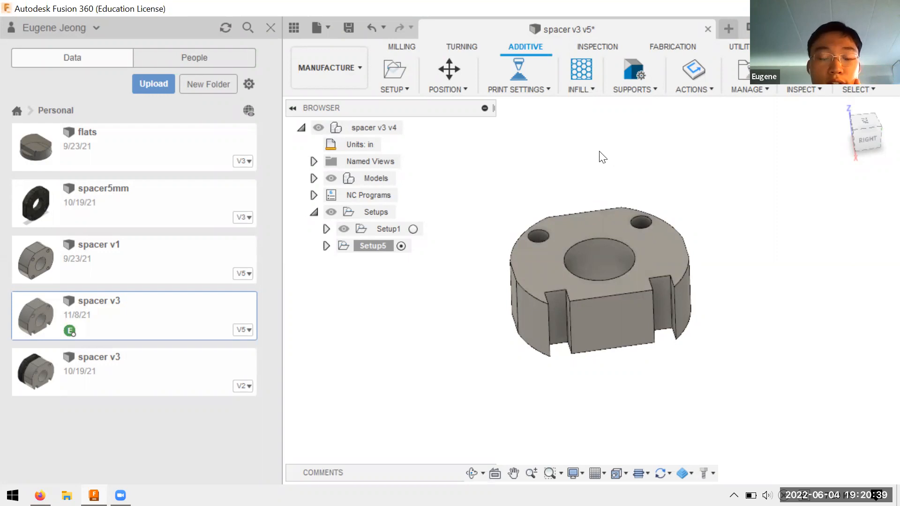
{"action": "left_click", "coordinate": [692, 90]}
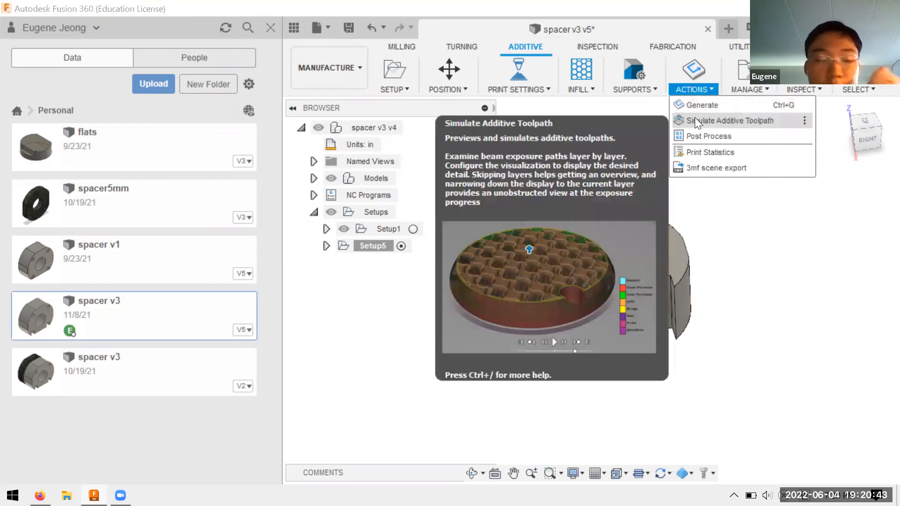
{"action": "left_click", "coordinate": [695, 121]}
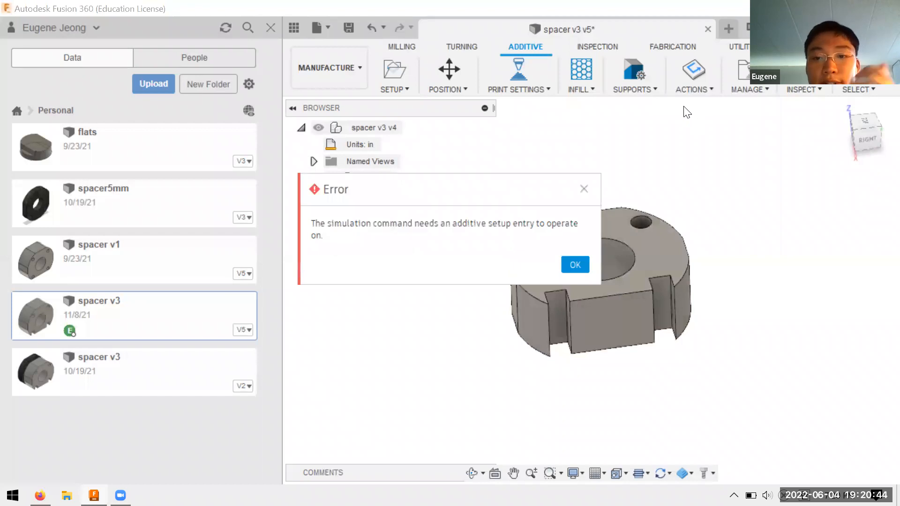
{"action": "left_click", "coordinate": [573, 260]}
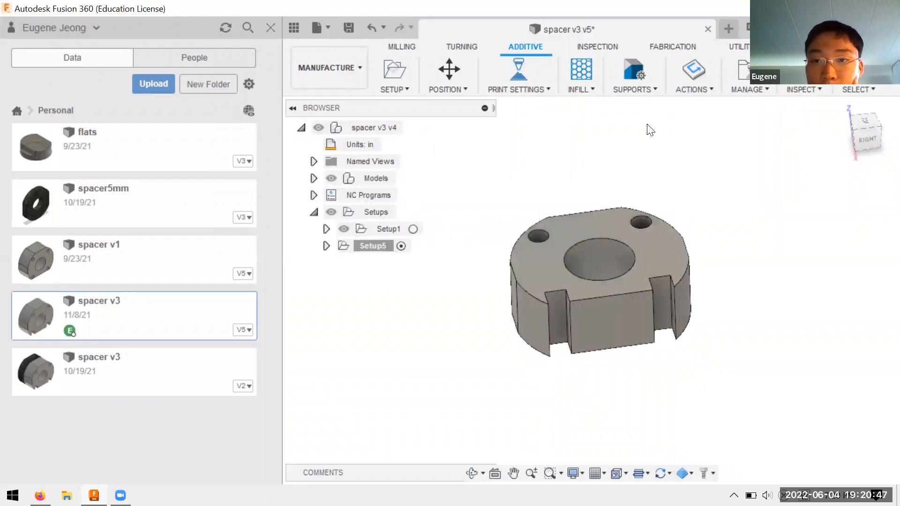
Step: Start the additive toolpath simulation from the Additive Toolpath entry of Setup5
{"action": "left_click", "coordinate": [694, 90]}
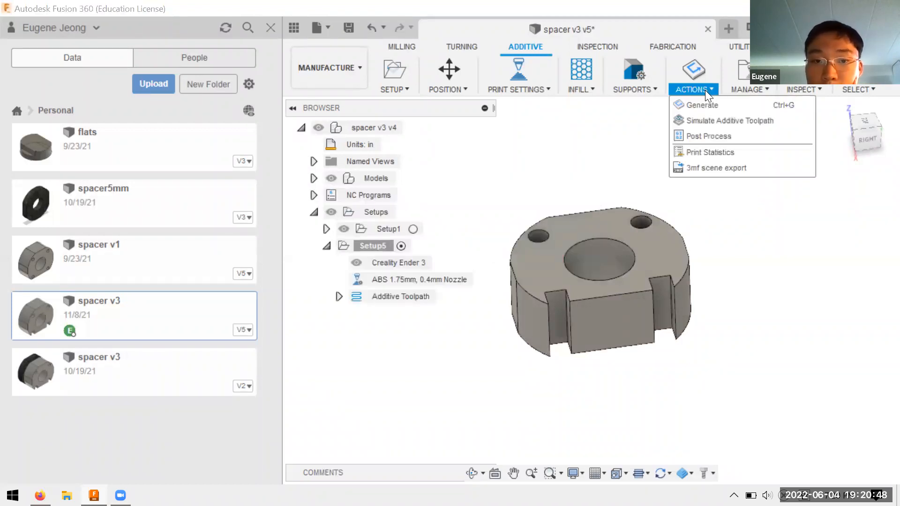
{"action": "left_click", "coordinate": [413, 295]}
{"action": "right_click", "coordinate": [412, 296]}
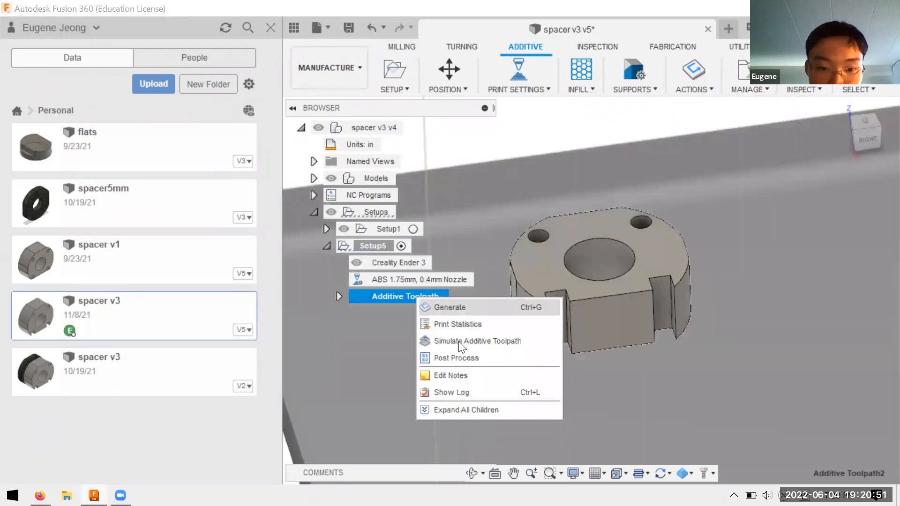
{"action": "left_click", "coordinate": [458, 342]}
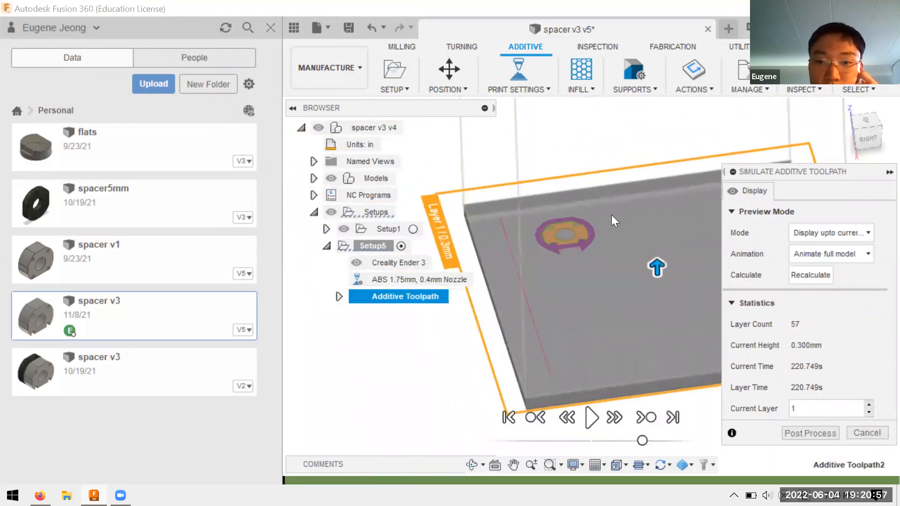
Step: Play the spacer's print simulation at reduced speed and examine the layers and honeycomb infill as they build up
{"action": "scroll", "coordinate": [533, 223], "scroll_direction": "up", "scroll_amount": 4}
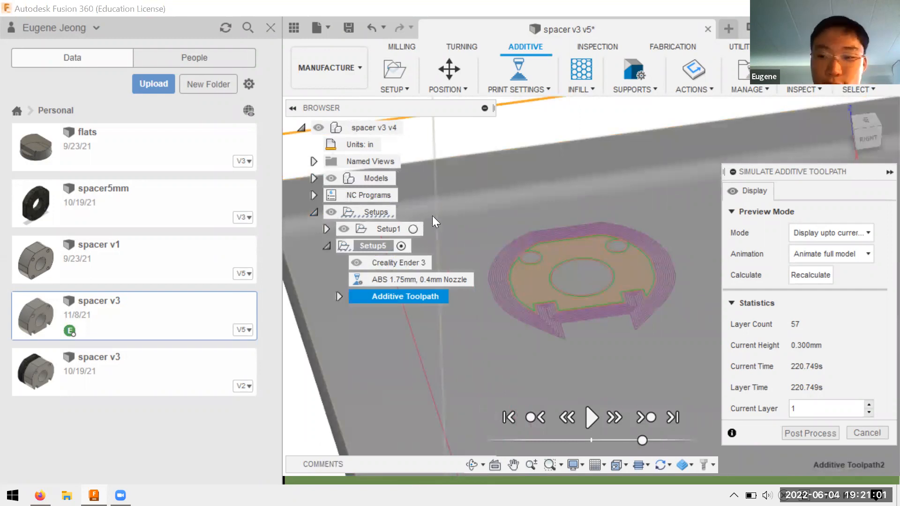
{"action": "scroll", "coordinate": [638, 270], "scroll_direction": "up", "scroll_amount": 1}
{"action": "scroll", "coordinate": [639, 269], "scroll_direction": "down", "scroll_amount": 2}
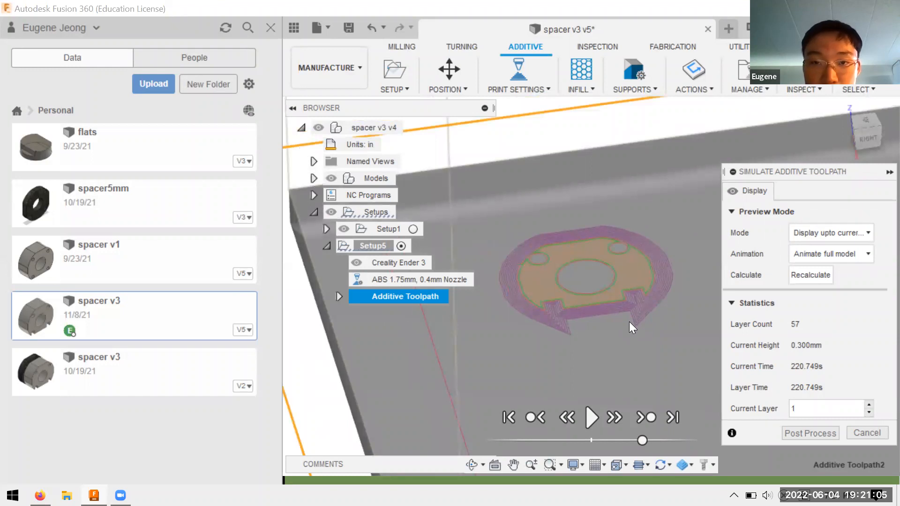
{"action": "middle_click_drag", "start_coordinate": [658, 238], "coordinate": [593, 279], "text": "shift"}
{"action": "scroll", "coordinate": [588, 267], "scroll_direction": "up", "scroll_amount": 3}
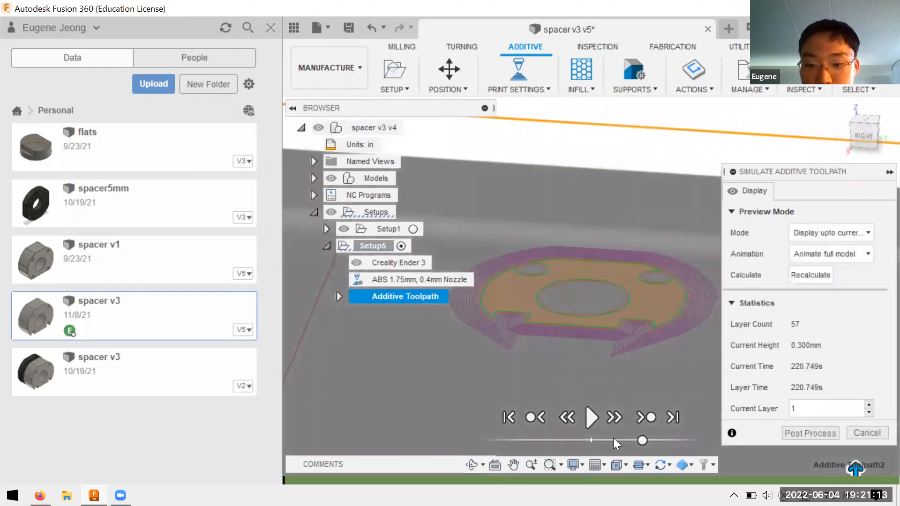
{"action": "left_click", "coordinate": [590, 419]}
{"action": "left_click", "coordinate": [600, 439]}
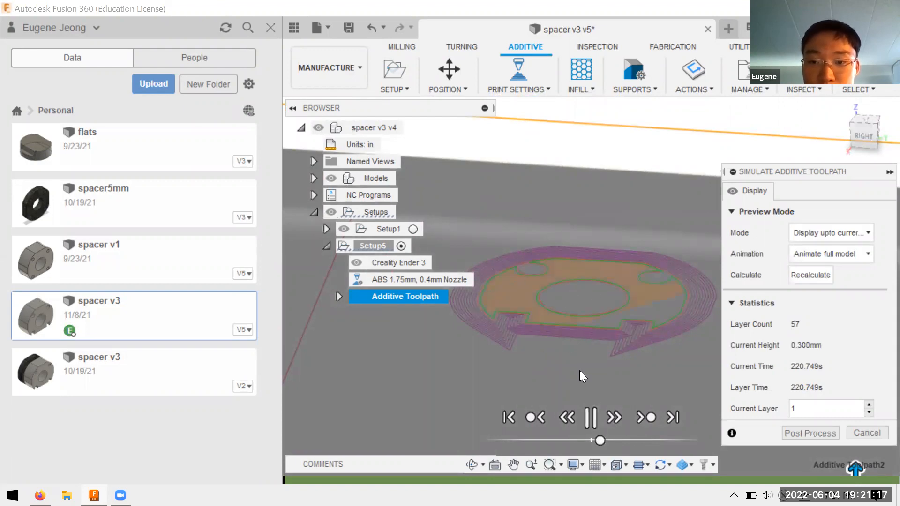
{"action": "left_click", "coordinate": [592, 441]}
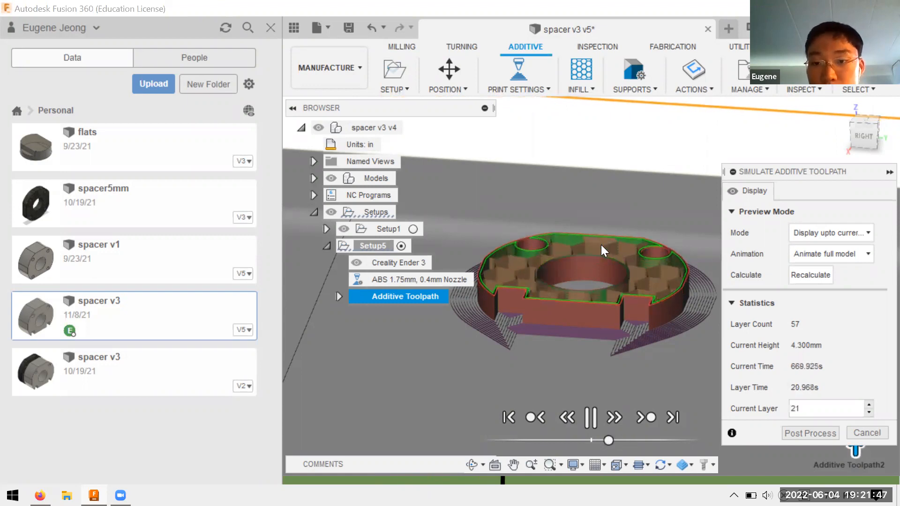
{"action": "right_click", "coordinate": [602, 227]}
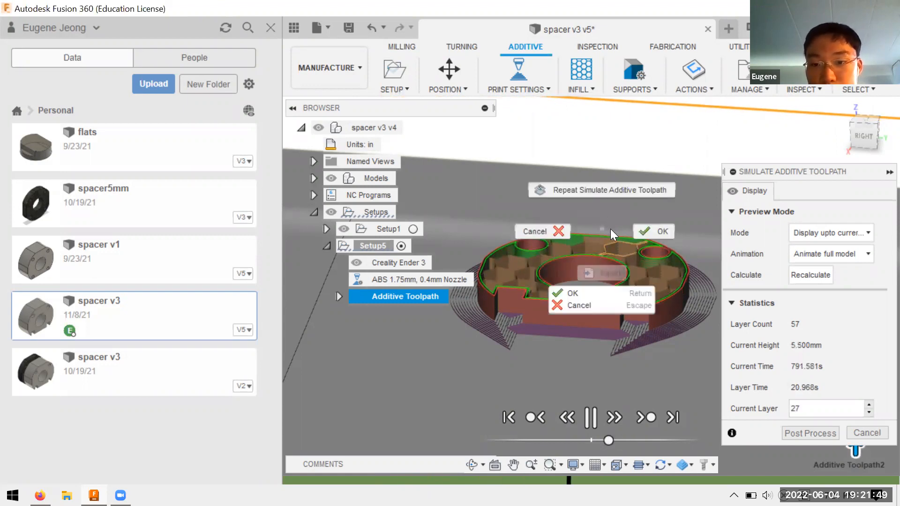
{"action": "left_click", "coordinate": [581, 291]}
{"action": "middle_click_drag", "start_coordinate": [616, 241], "coordinate": [623, 263], "text": "shift"}
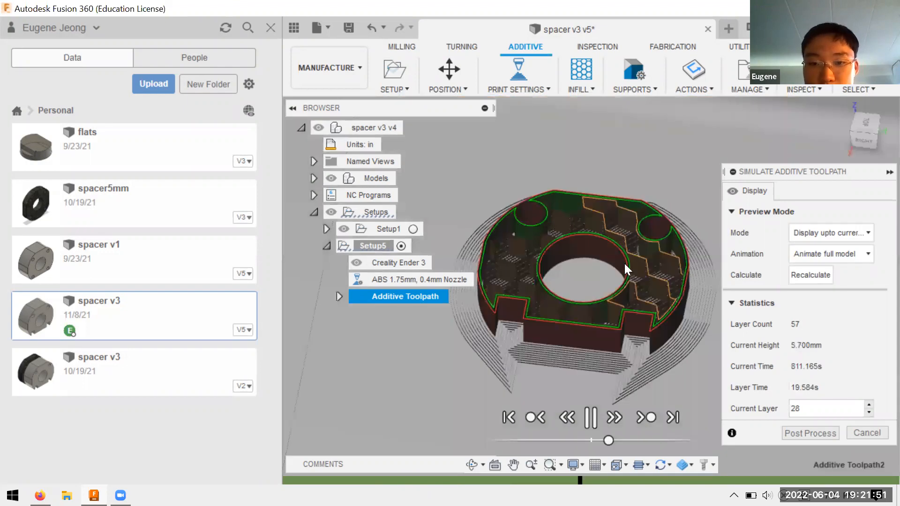
Step: Inspect the simulated print layers up close, exit the simulation, and view the spacer on the printer bed
{"action": "scroll", "coordinate": [623, 263], "scroll_direction": "up", "scroll_amount": 3}
{"action": "scroll", "coordinate": [583, 271], "scroll_direction": "down", "scroll_amount": 5}
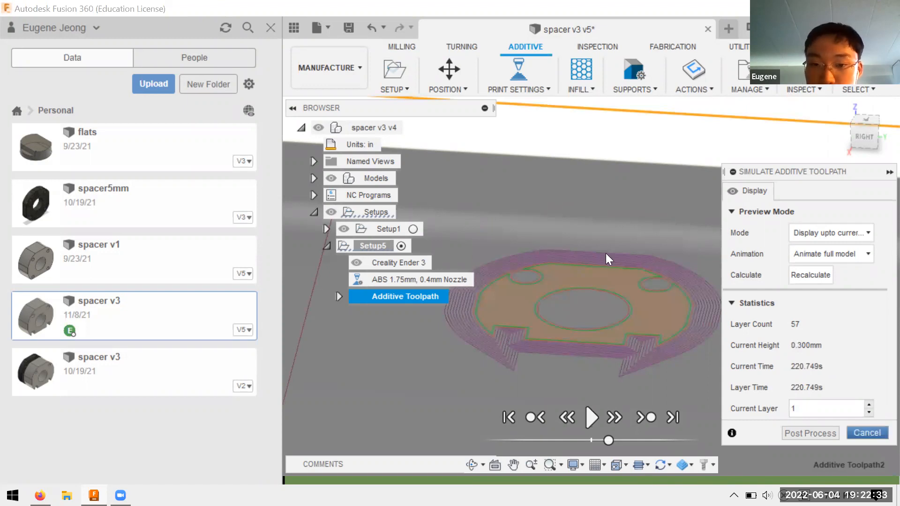
{"action": "scroll", "coordinate": [647, 241], "scroll_direction": "down", "scroll_amount": 5}
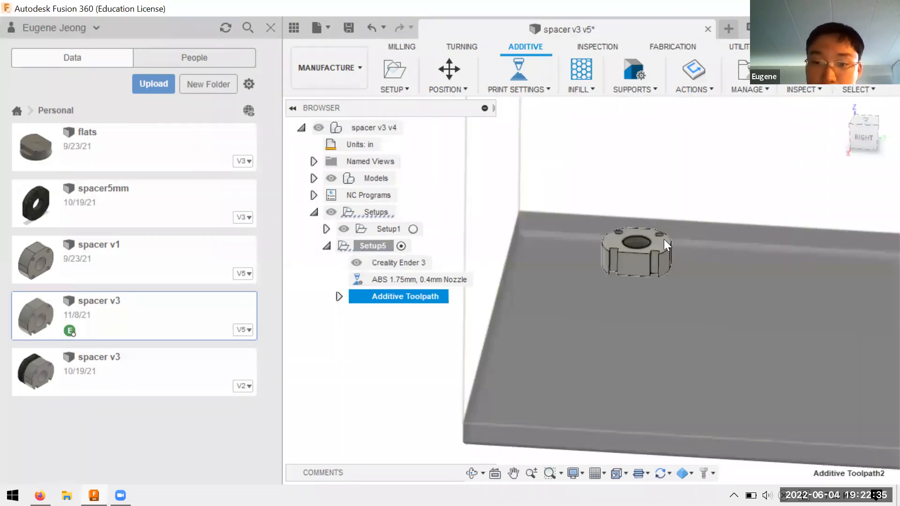
{"action": "scroll", "coordinate": [700, 238], "scroll_direction": "down", "scroll_amount": 3}
{"action": "middle_click_drag", "start_coordinate": [595, 200], "coordinate": [600, 174], "text": "shift"}
{"action": "middle_click_drag", "start_coordinate": [608, 240], "coordinate": [590, 256], "text": "shift"}
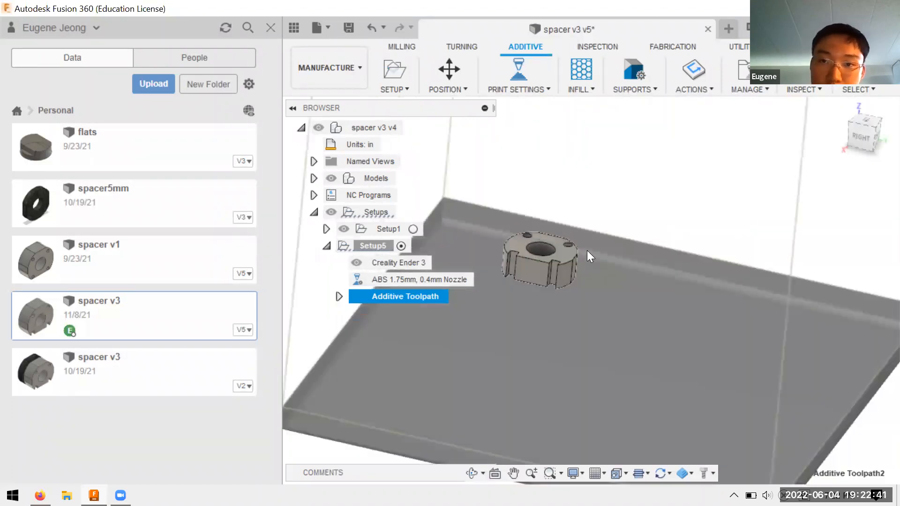
Step: Close the spacer v3 design without saving its changes
{"action": "key", "text": "ctrl+w"}
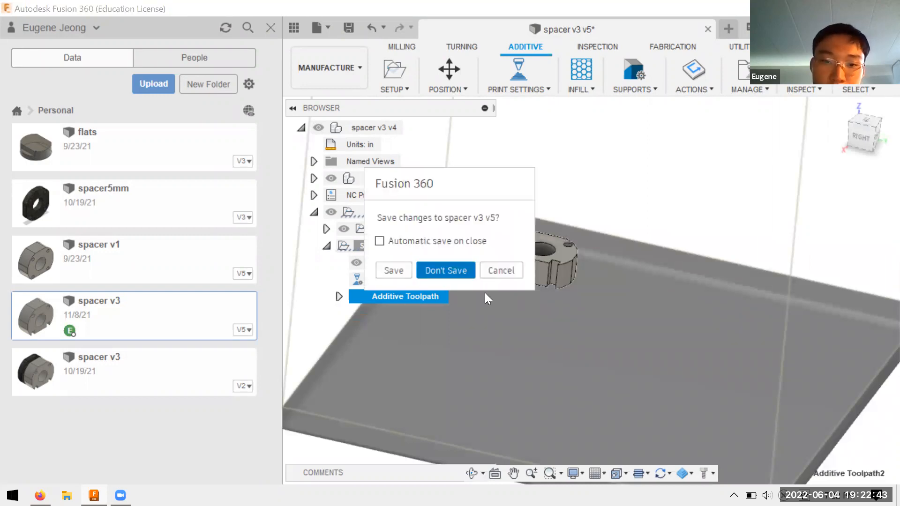
{"action": "key", "text": "Return"}
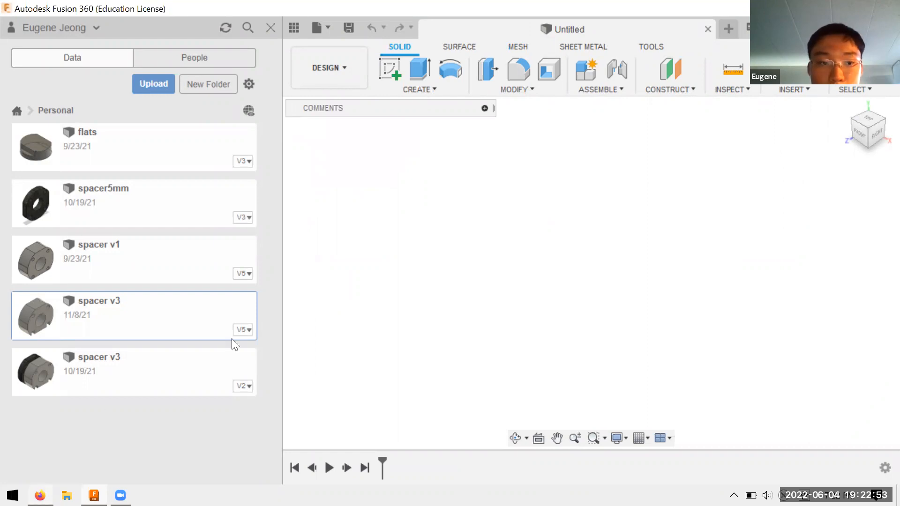
Step: Switch to the Class 8 presentation in Google Slides and show slide 10, "On to Onshape!"
{"action": "scroll", "coordinate": [84, 328], "scroll_direction": "down", "scroll_amount": 1}
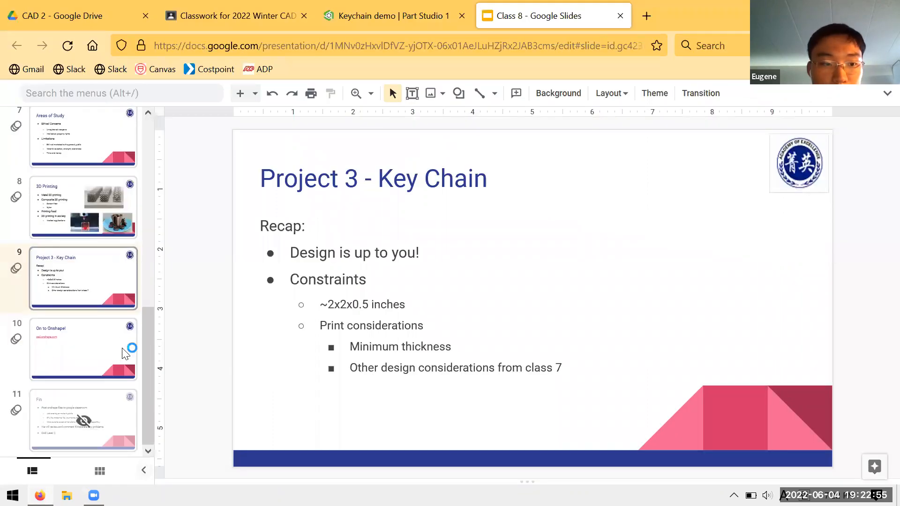
{"action": "left_click", "coordinate": [113, 336]}
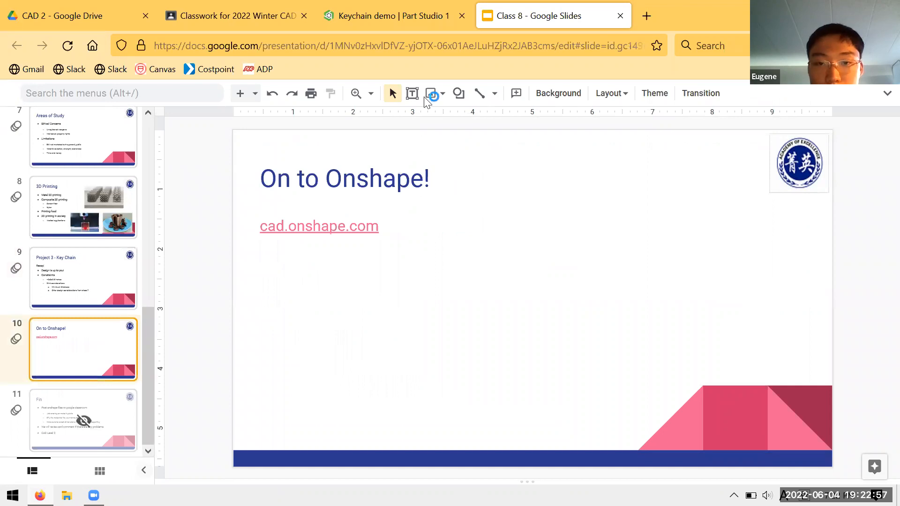